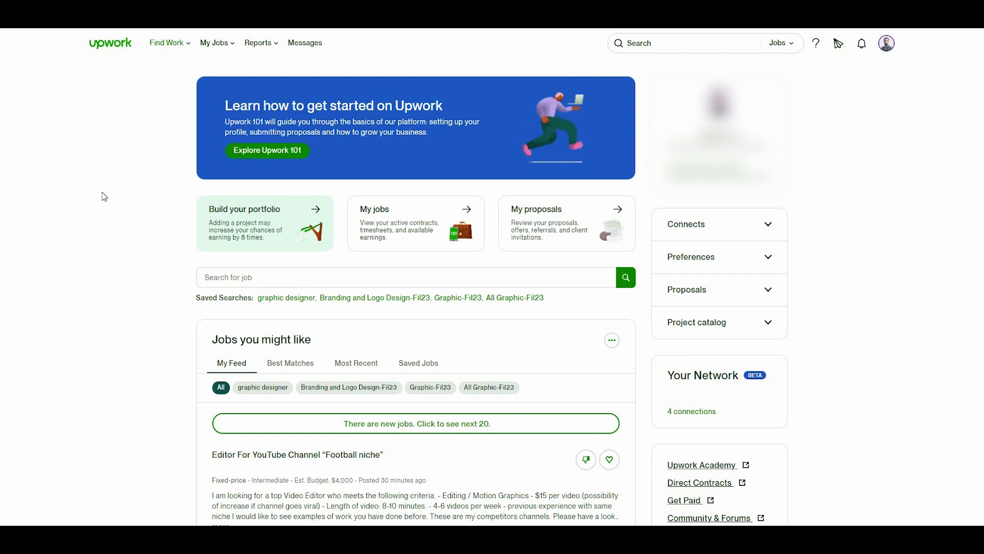
# Step: Open the project dashboard from the project catalog section and view the available actions for the HTML email signature project
pyautogui.moveTo(173, 47)
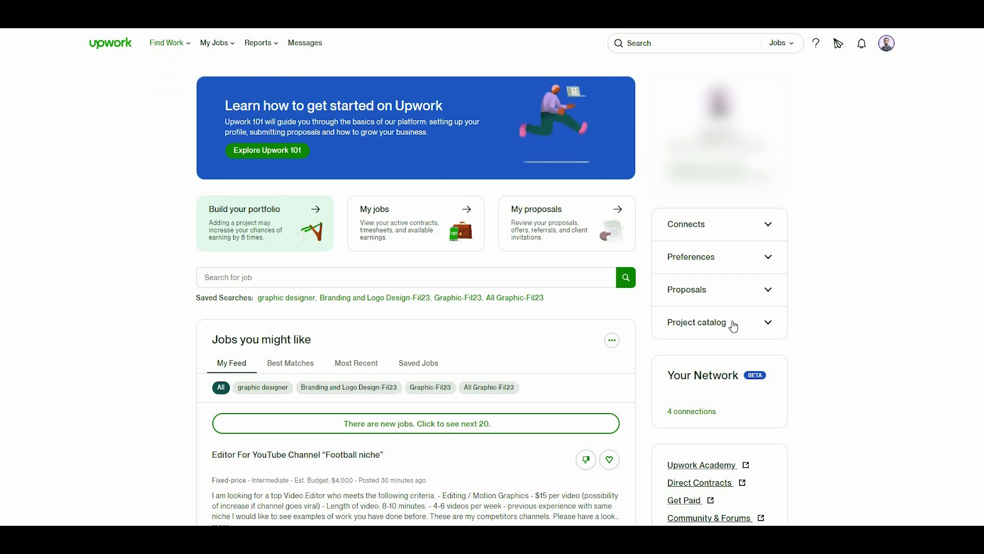
pyautogui.click(733, 325)
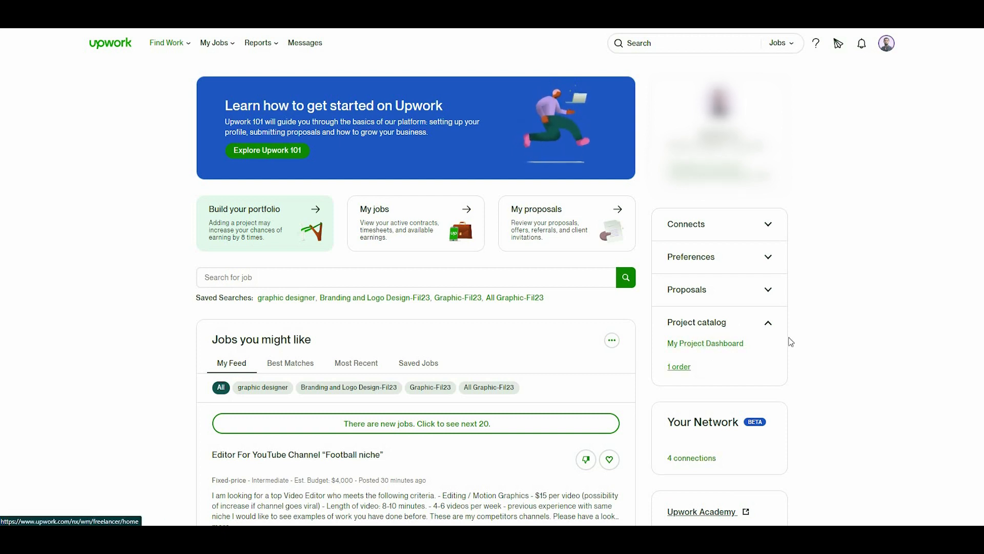
pyautogui.click(754, 324)
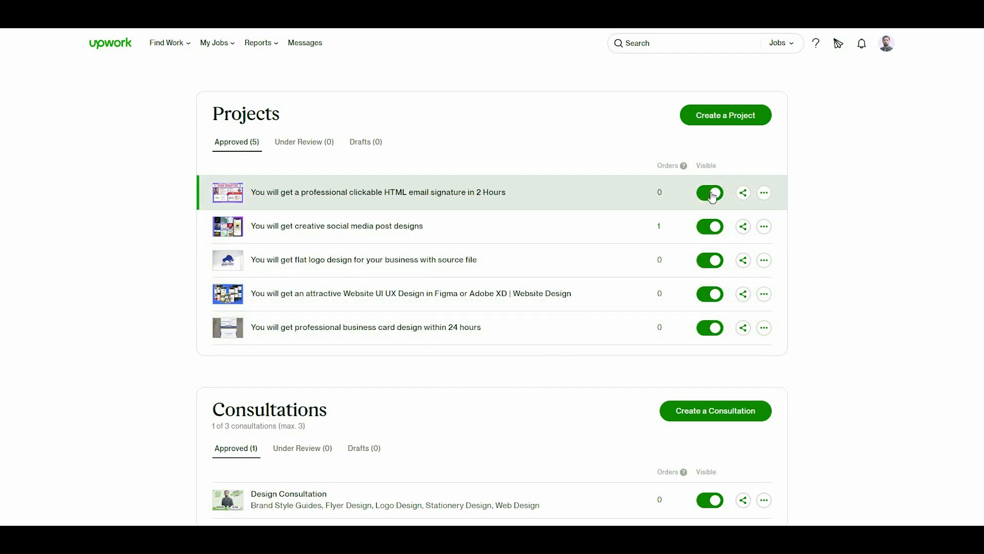
pyautogui.click(764, 194)
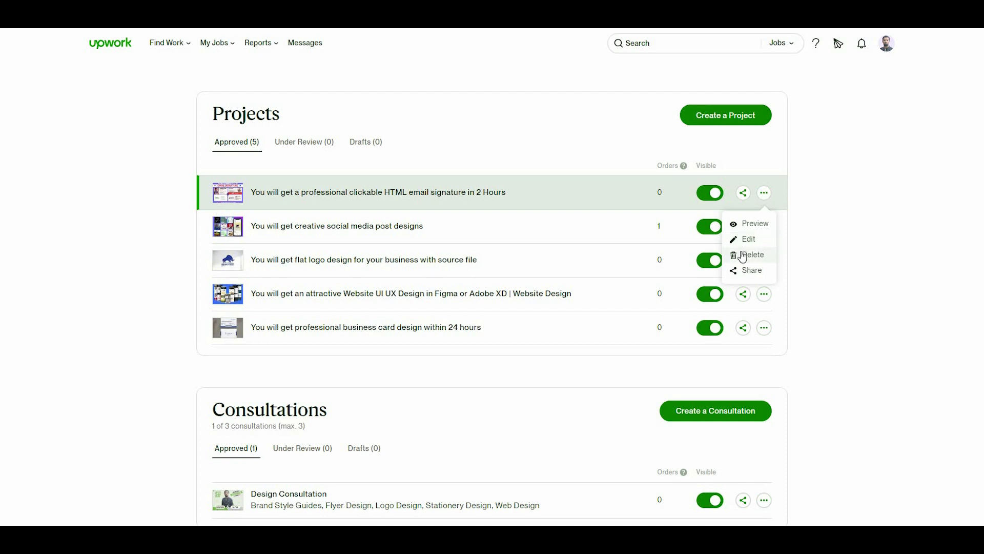
pyautogui.click(821, 220)
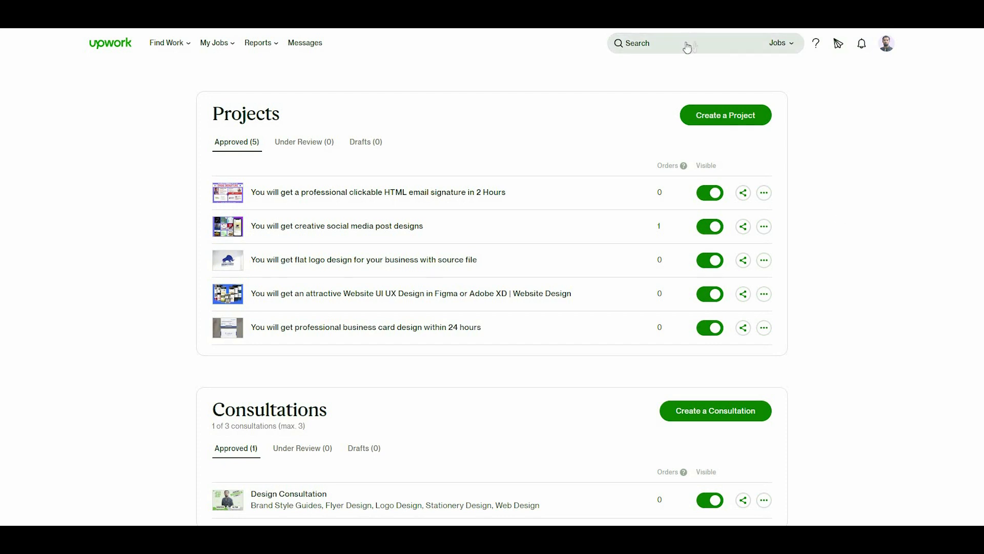
# Step: Set the site search scope to Projects and open the project catalog's results page
pyautogui.click(782, 47)
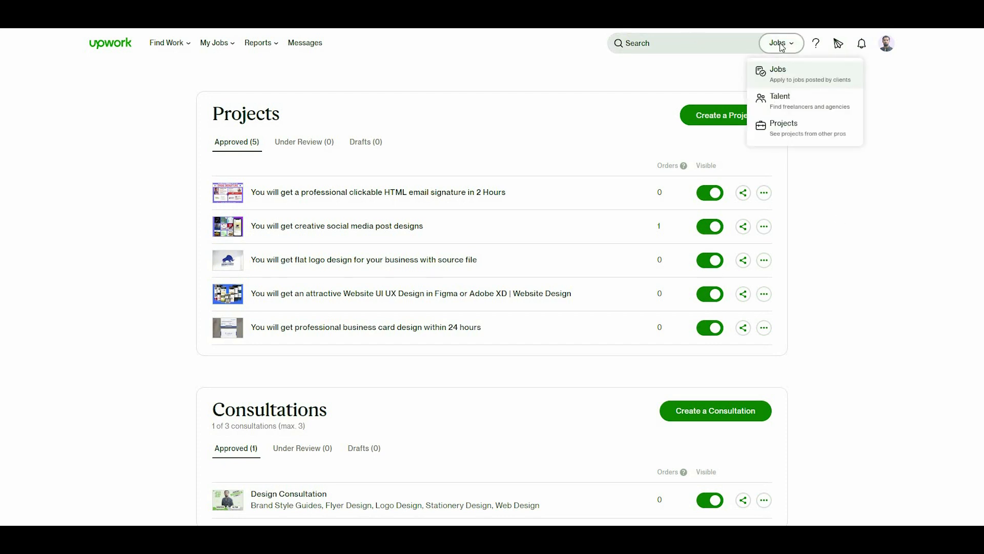
pyautogui.click(781, 126)
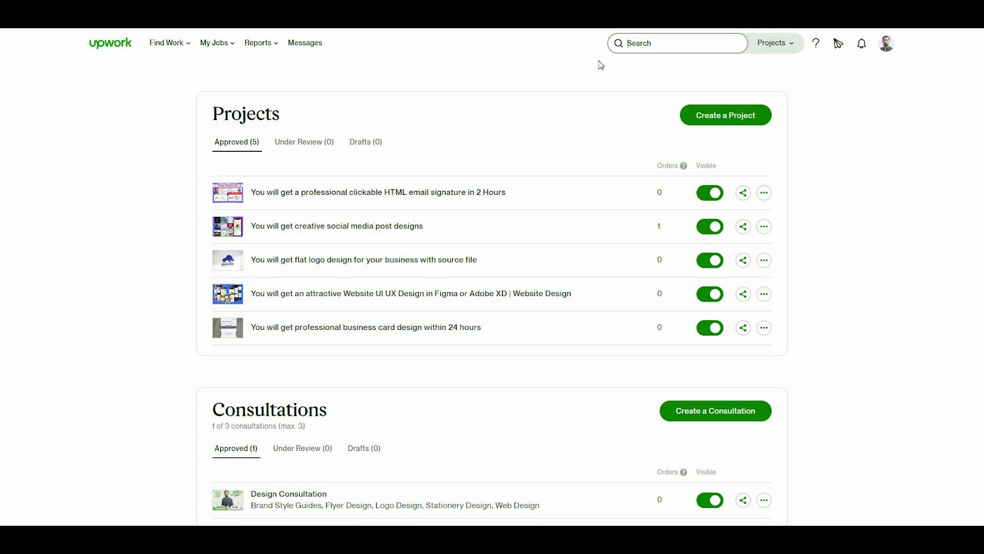
pyautogui.rightClick(118, 46)
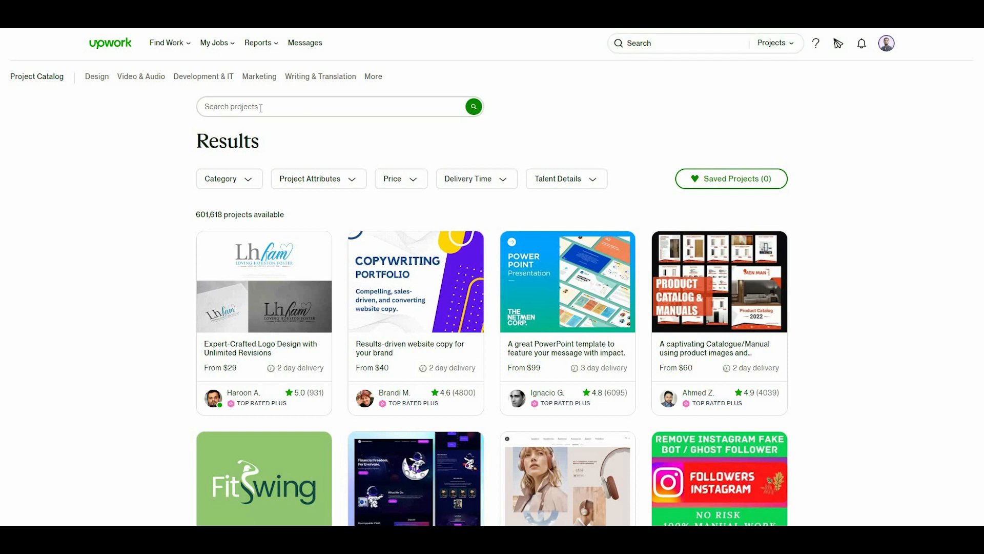
# Step: Search the project catalog for label design, choosing the suggested query "product label design"
pyautogui.click(323, 108)
pyautogui.write('shopify')
pyautogui.hotkey('ctrl', 'a')
pyautogui.press('BackSpace')
pyautogui.write('label design')
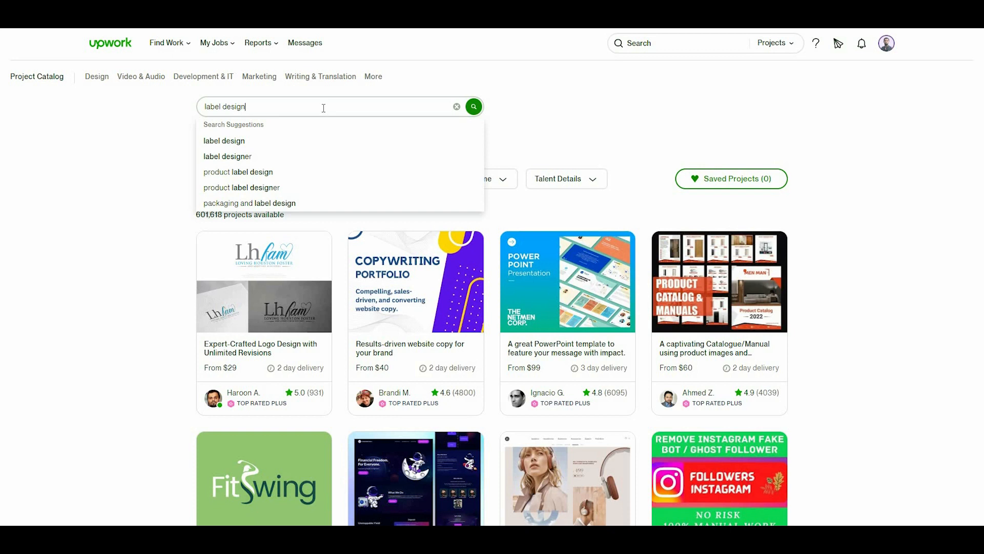
pyautogui.click(279, 173)
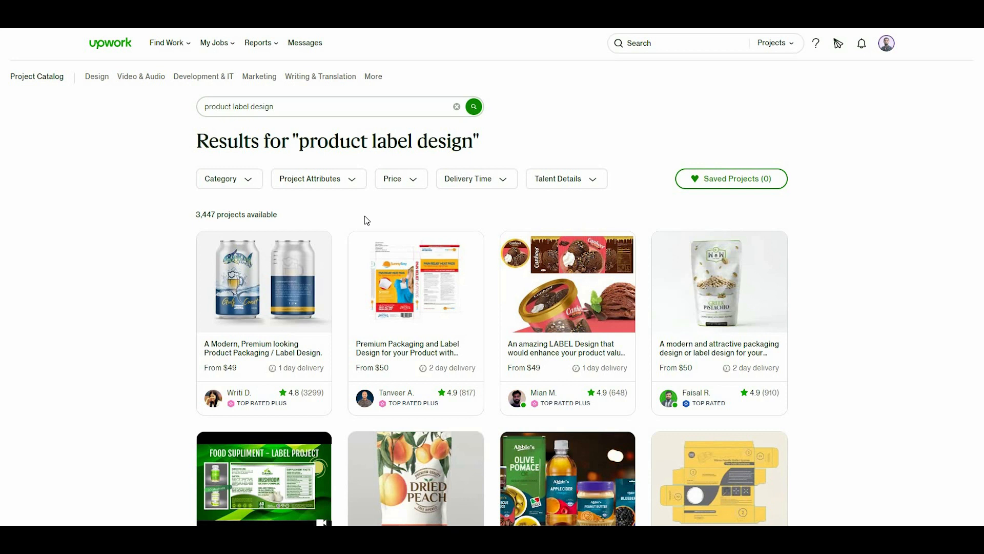
# Step: Open the premium packaging, print-ready packaging, creative eye-catching label and modern attractive packaging listings in separate tabs
pyautogui.scroll(-3, 347, 215)
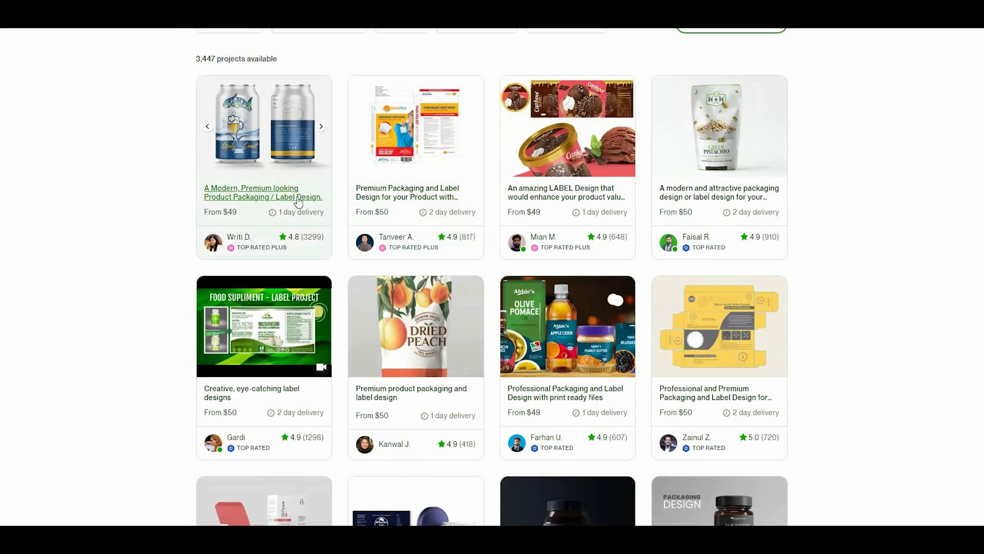
pyautogui.rightClick(412, 204)
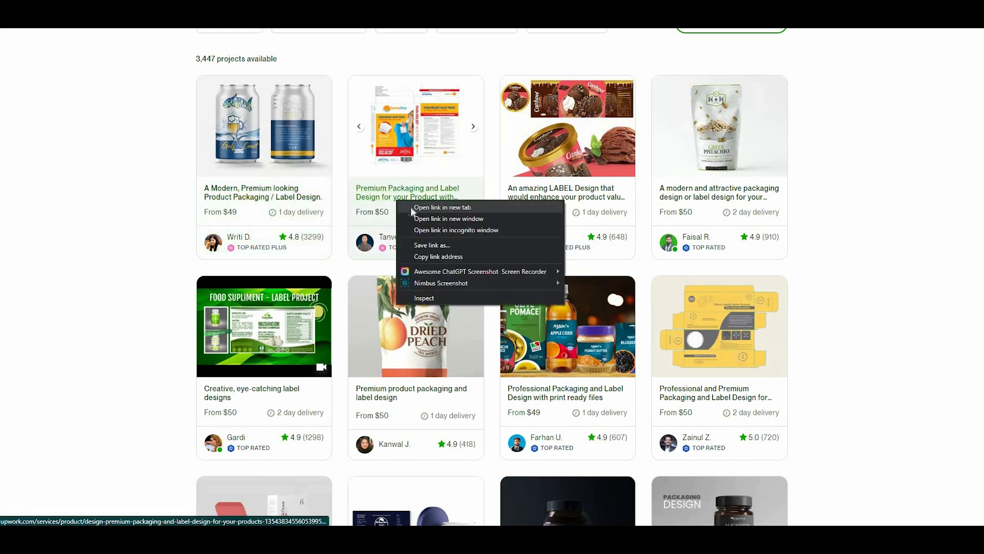
pyautogui.click(414, 207)
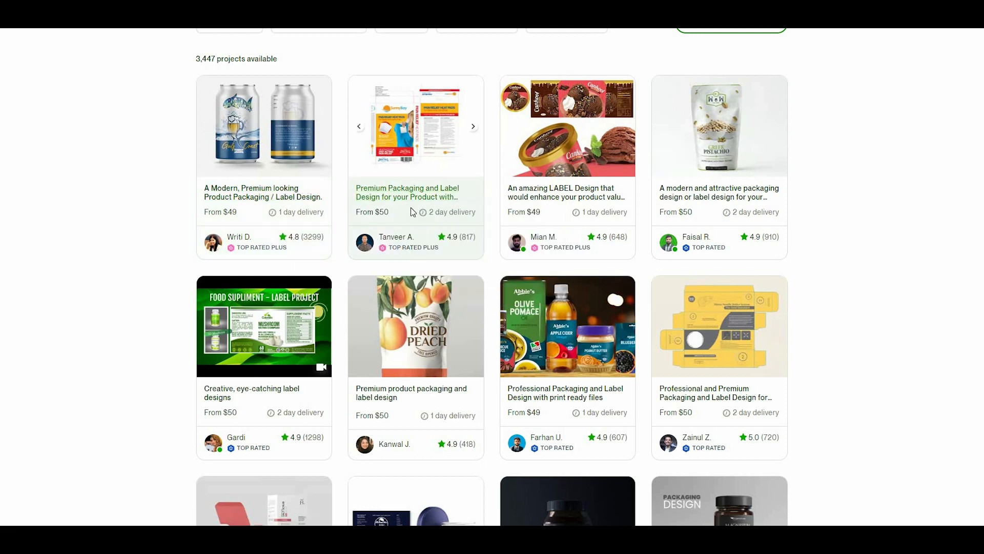
pyautogui.rightClick(560, 396)
pyautogui.click(574, 402)
pyautogui.rightClick(267, 394)
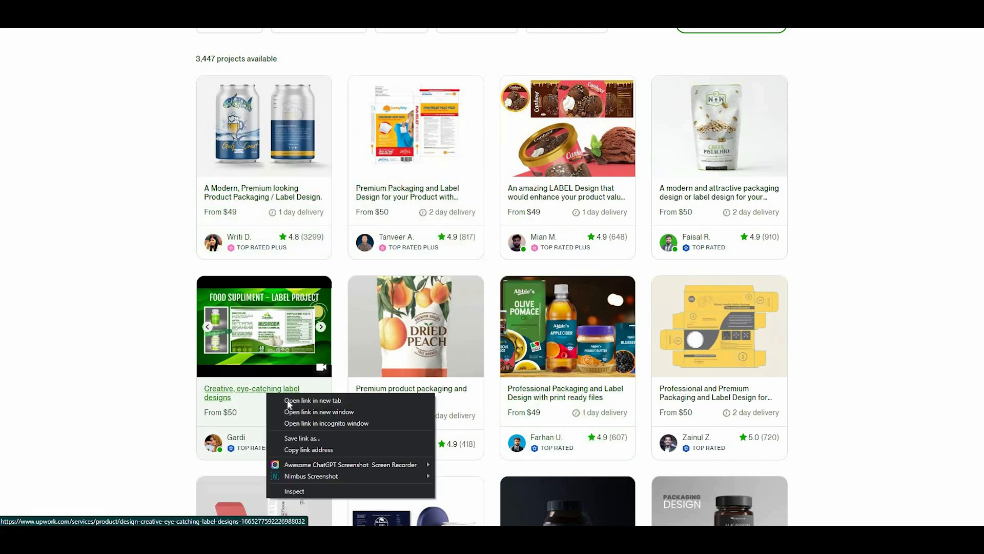
pyautogui.click(287, 400)
pyautogui.rightClick(723, 200)
pyautogui.click(738, 205)
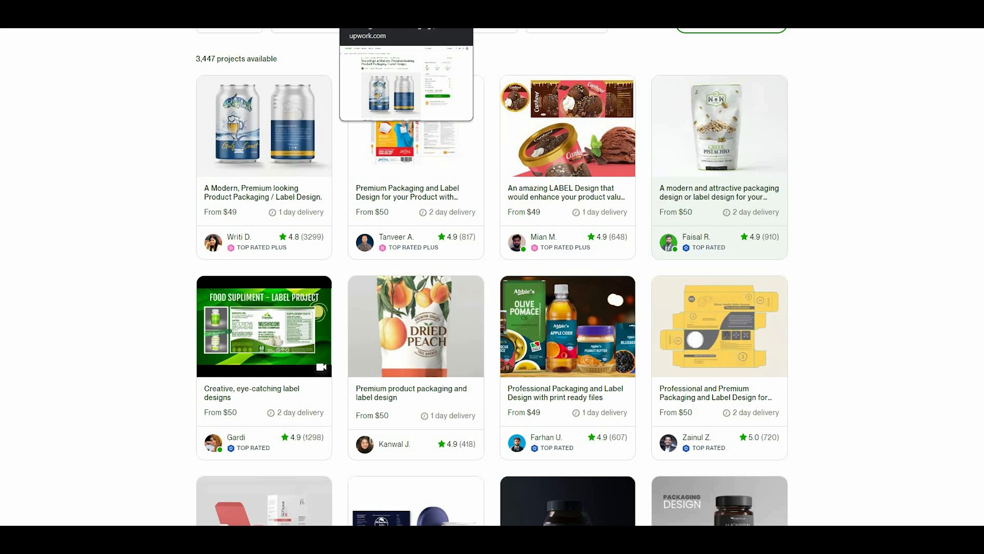
# Step: Review the opened label design listings one by one, examining the title wording of the modern and attractive packaging project
pyautogui.click(382, 10)
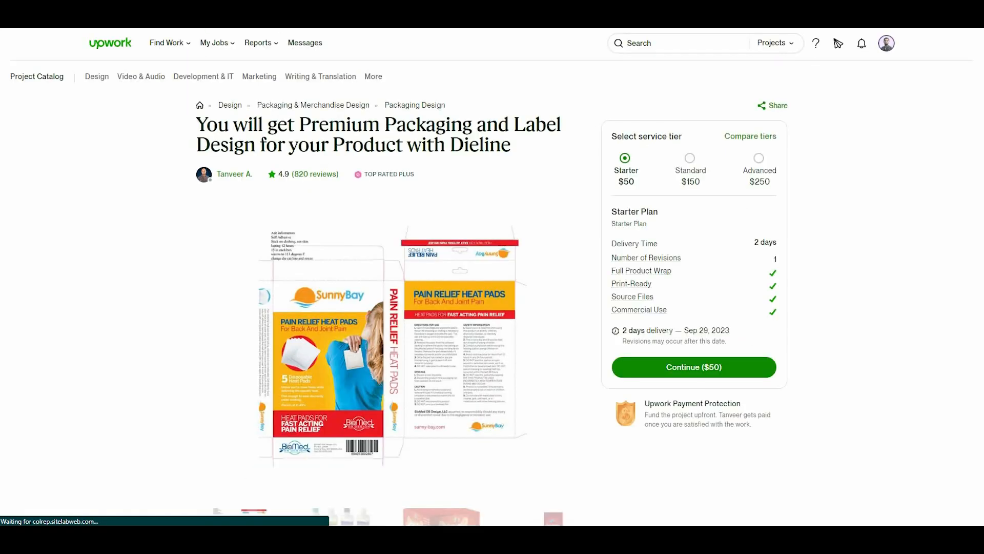
pyautogui.click(505, 11)
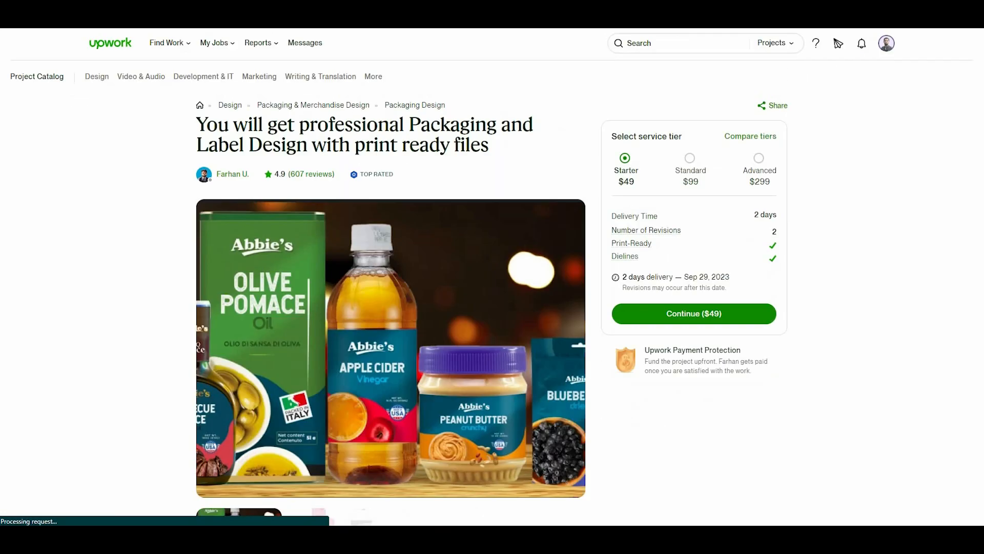
pyautogui.click(523, 10)
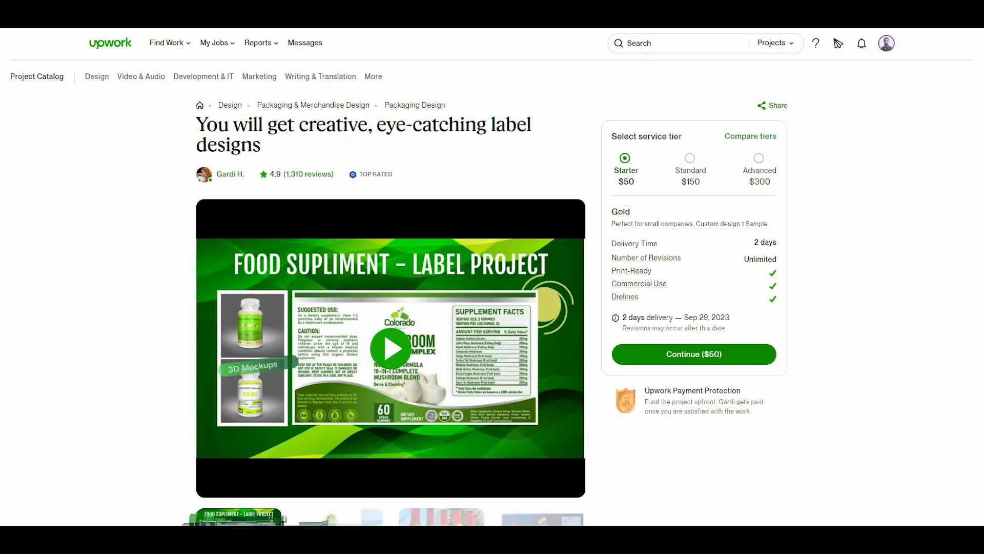
pyautogui.click(538, 10)
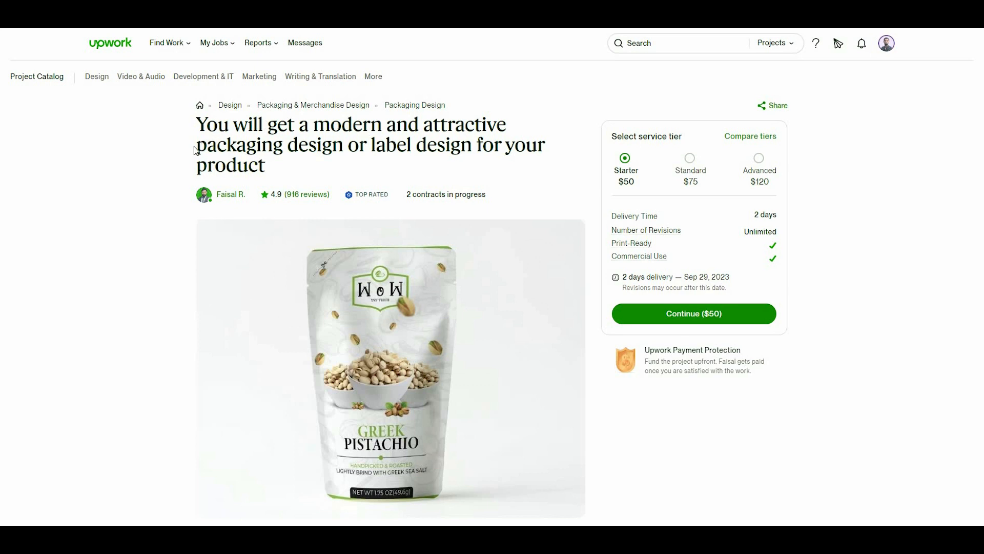
pyautogui.moveTo(196, 146); pyautogui.dragTo(462, 146)
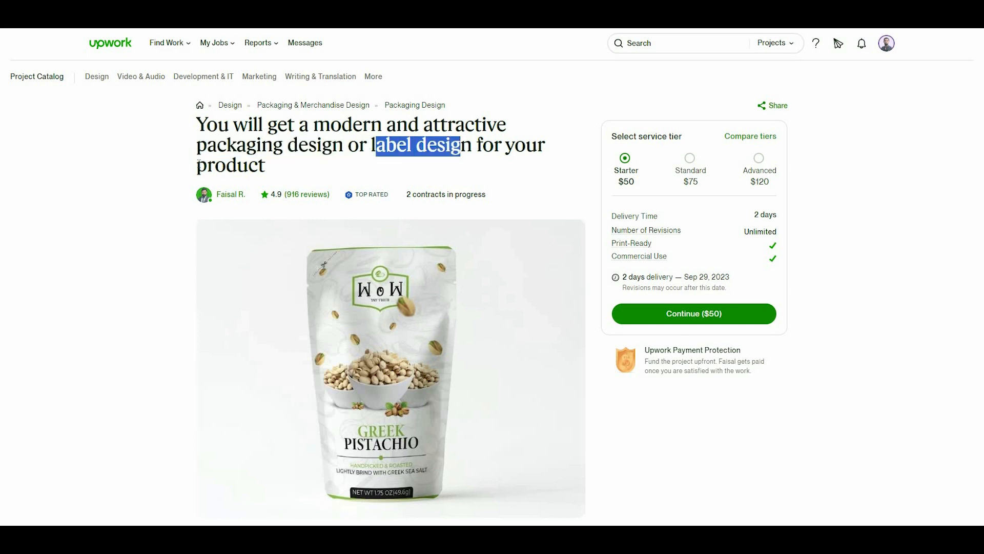
pyautogui.moveTo(198, 165); pyautogui.dragTo(284, 167)
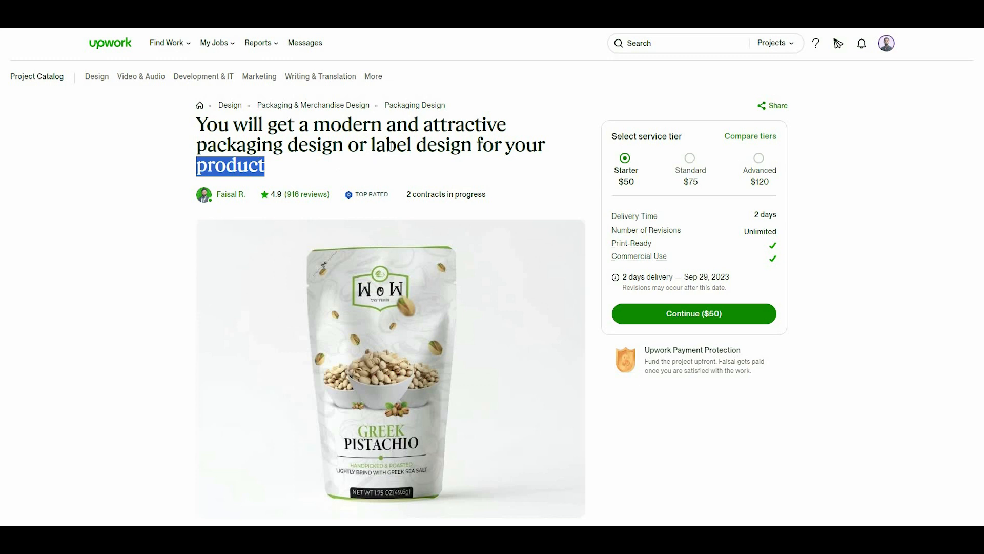
# Step: Return to the catalog results and search for "html email signature"
pyautogui.hotkey('ctrl', 'shift', 'Tab')
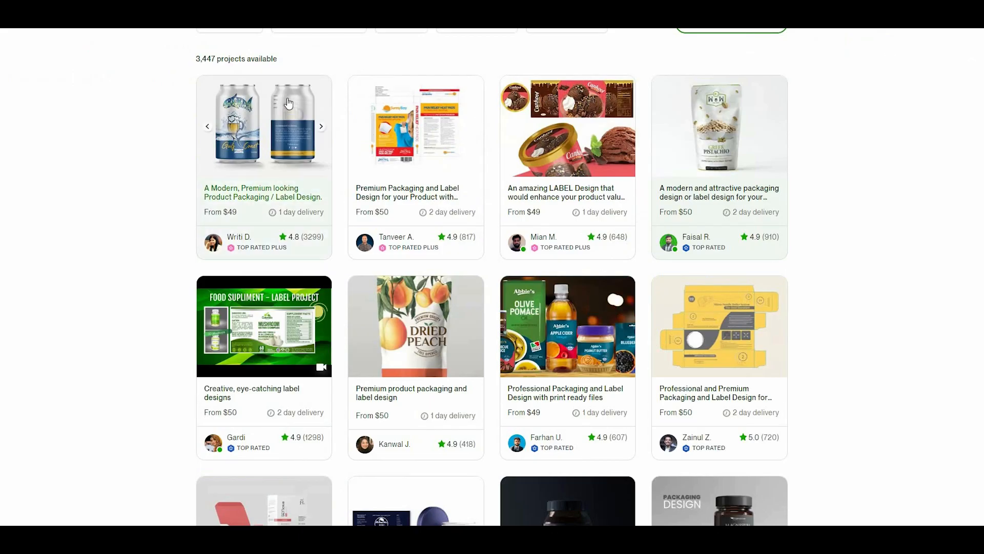
pyautogui.scroll(3, 277, 149)
pyautogui.tripleClick(201, 106)
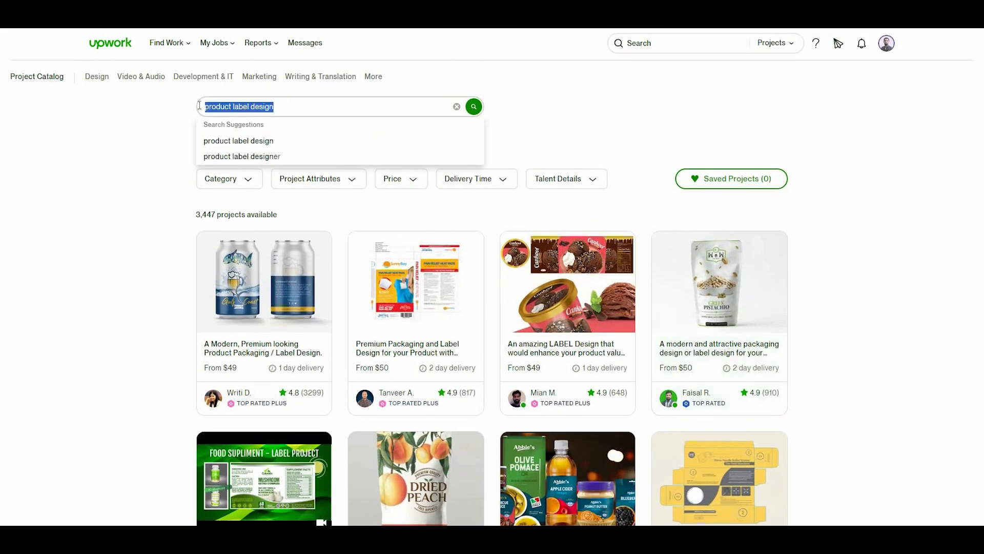
pyautogui.write('html sig')
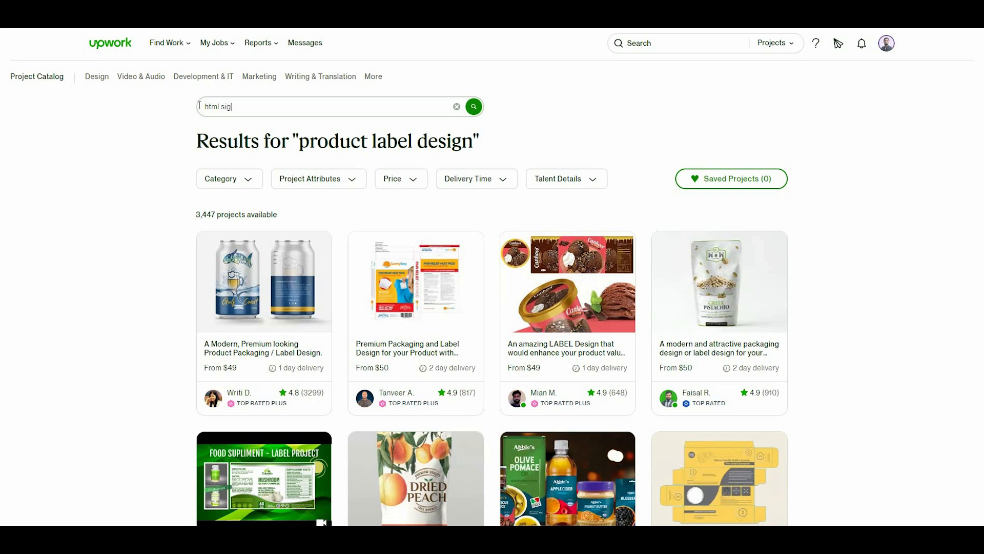
pyautogui.write('nature')
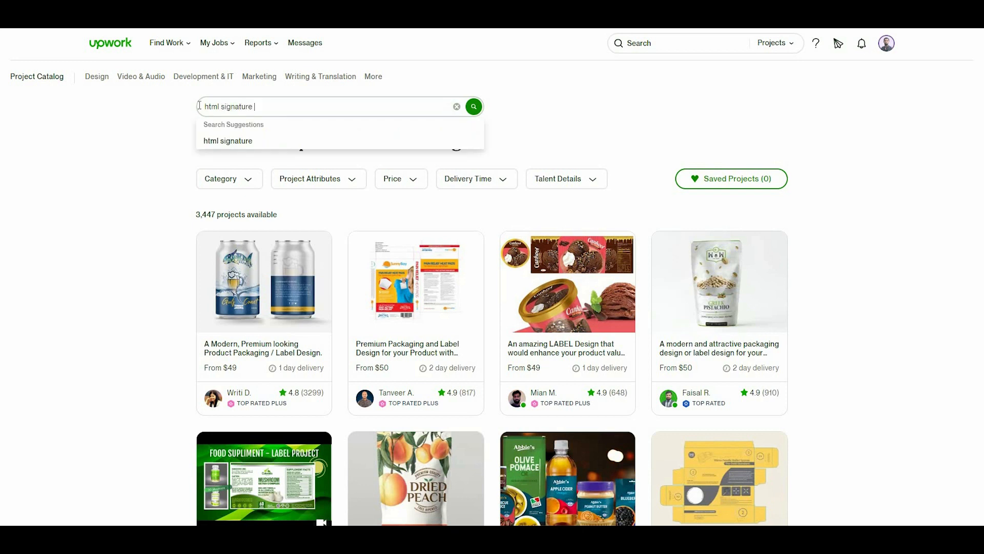
pyautogui.press('Left')
pyautogui.press('Left')
pyautogui.press('Left')
pyautogui.press('Left')
pyautogui.press('Left')
pyautogui.press('Left')
pyautogui.press('Left')
pyautogui.press('Left')
pyautogui.press('Left')
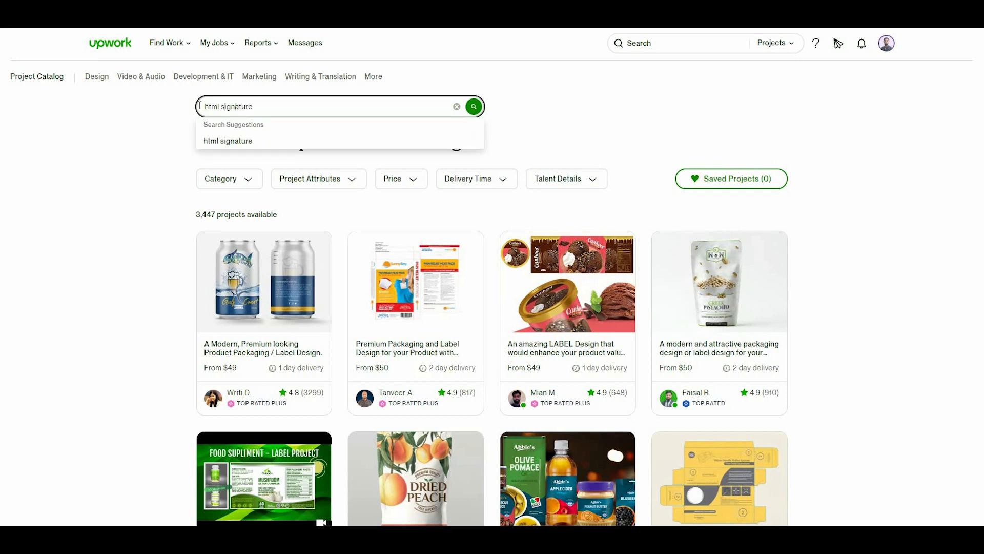
pyautogui.write('email')
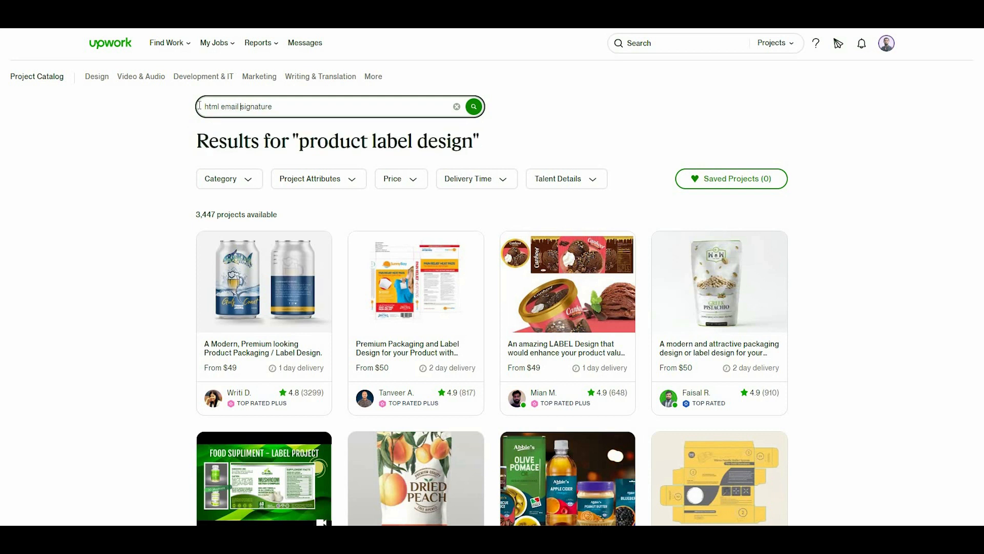
pyautogui.press('Return')
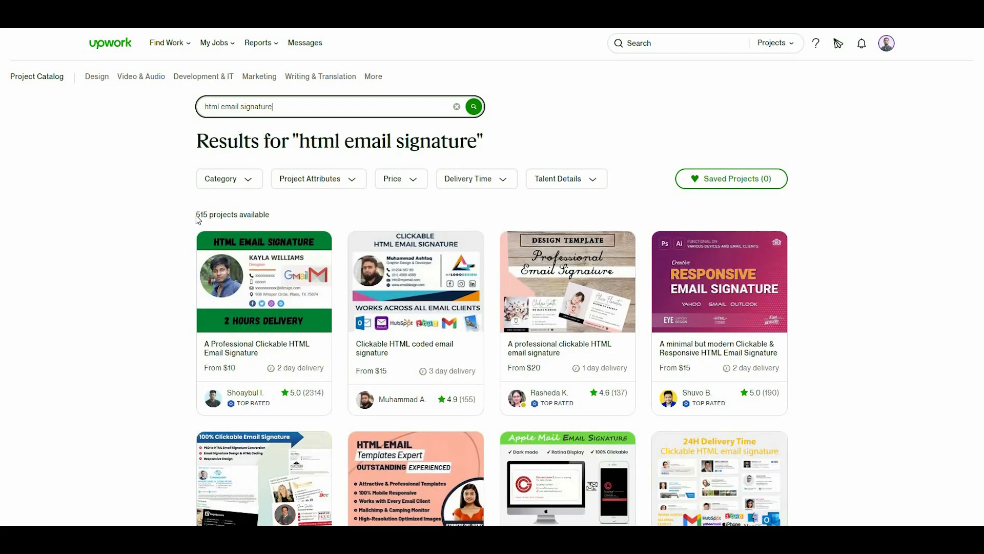
# Step: Open the four first-row email signature listings and the "Mobile friendly HTML email signature" listing in separate tabs
pyautogui.rightClick(419, 343)
pyautogui.click(424, 350)
pyautogui.rightClick(323, 348)
pyautogui.click(331, 356)
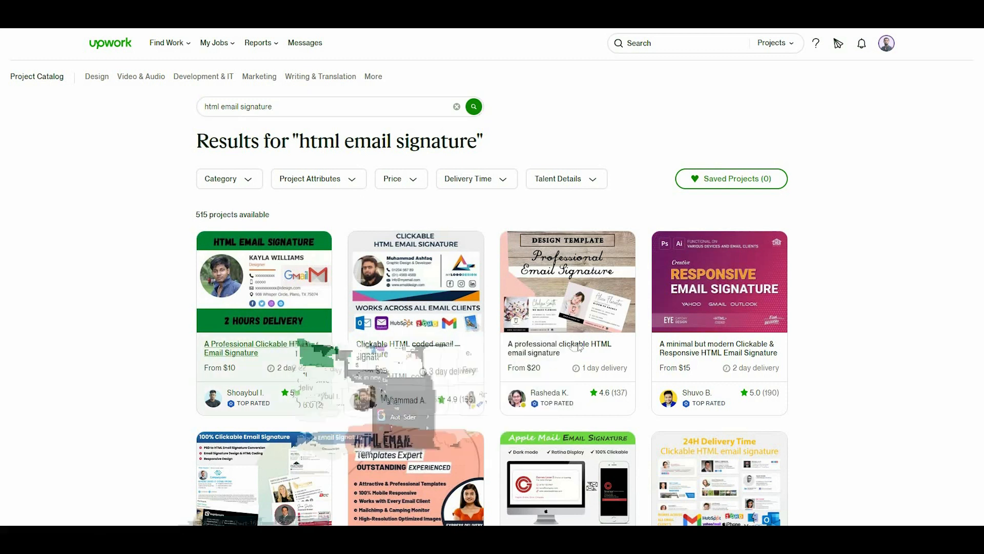
pyautogui.rightClick(577, 343)
pyautogui.click(584, 353)
pyautogui.rightClick(686, 350)
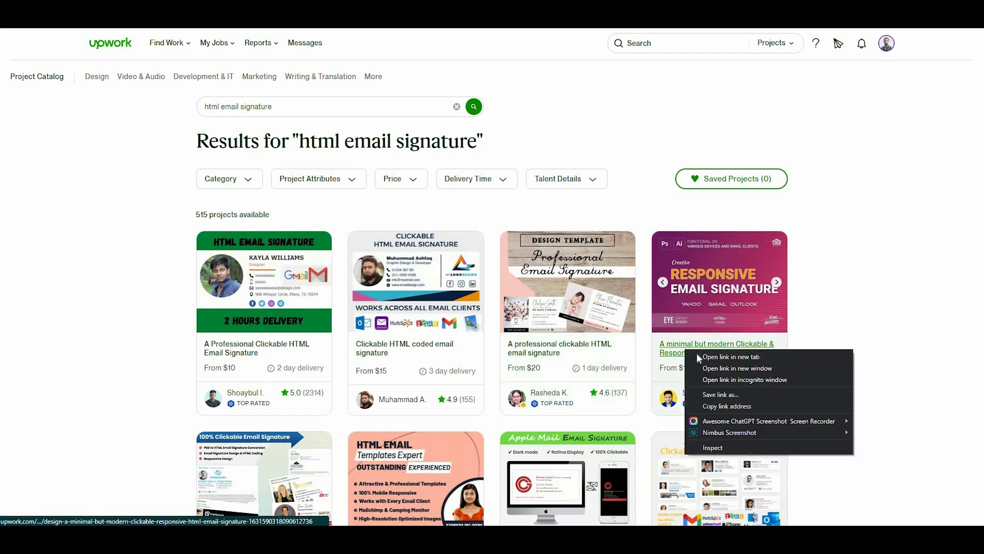
pyautogui.click(699, 357)
pyautogui.scroll(-4, 285, 344)
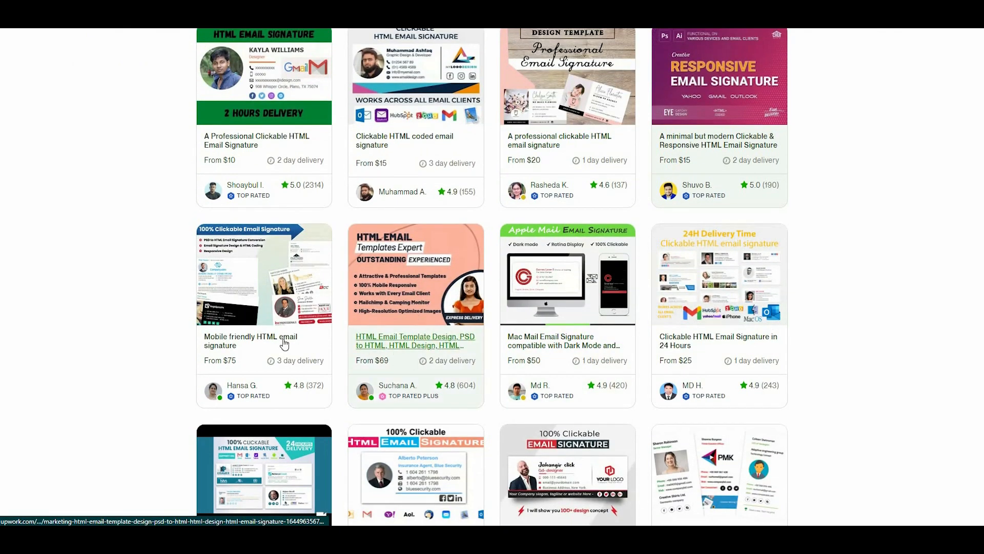
pyautogui.rightClick(243, 337)
pyautogui.click(265, 350)
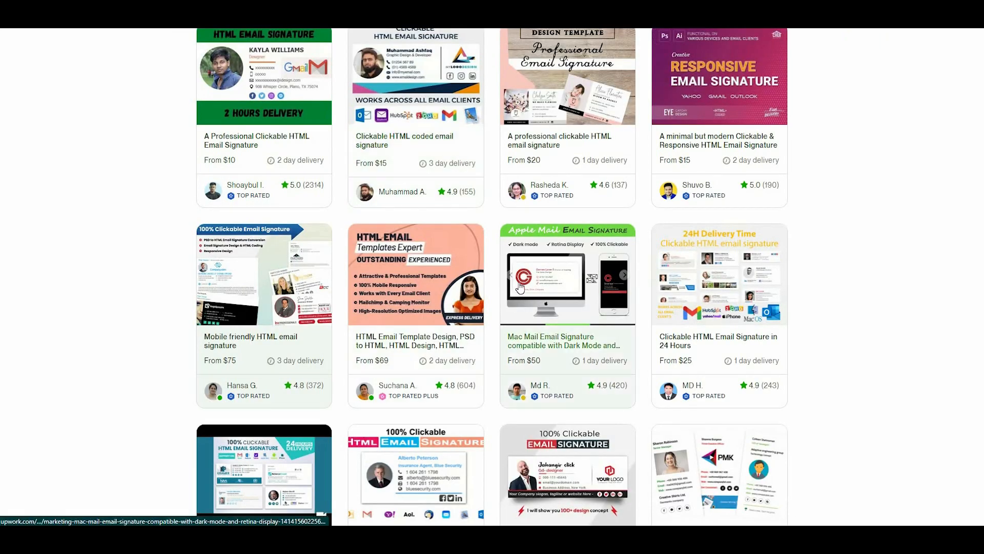
# Step: Browse further down the HTML email signature results to compare the competing listings' titles, thumbnails and prices
pyautogui.scroll(-4, 523, 277)
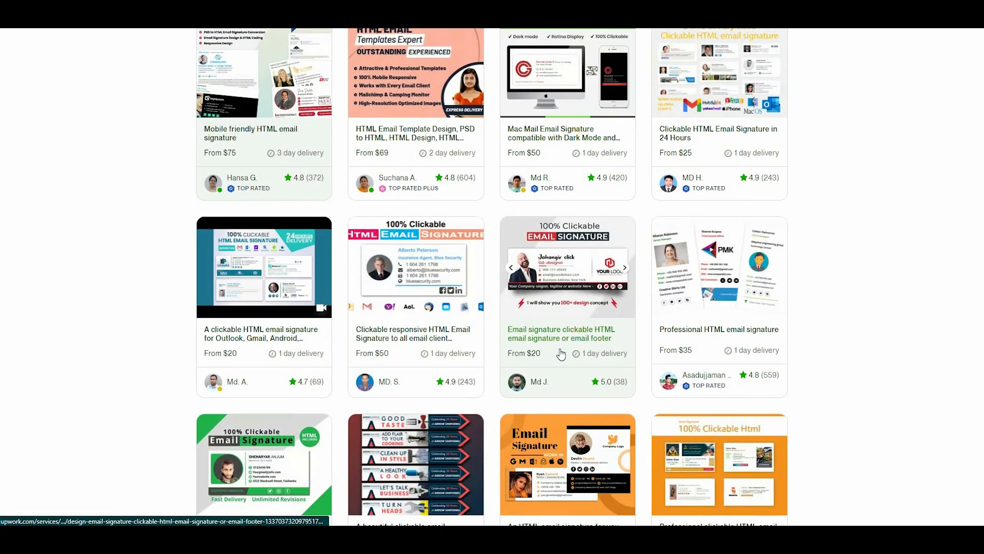
pyautogui.rightClick(551, 335)
pyautogui.press('Escape')
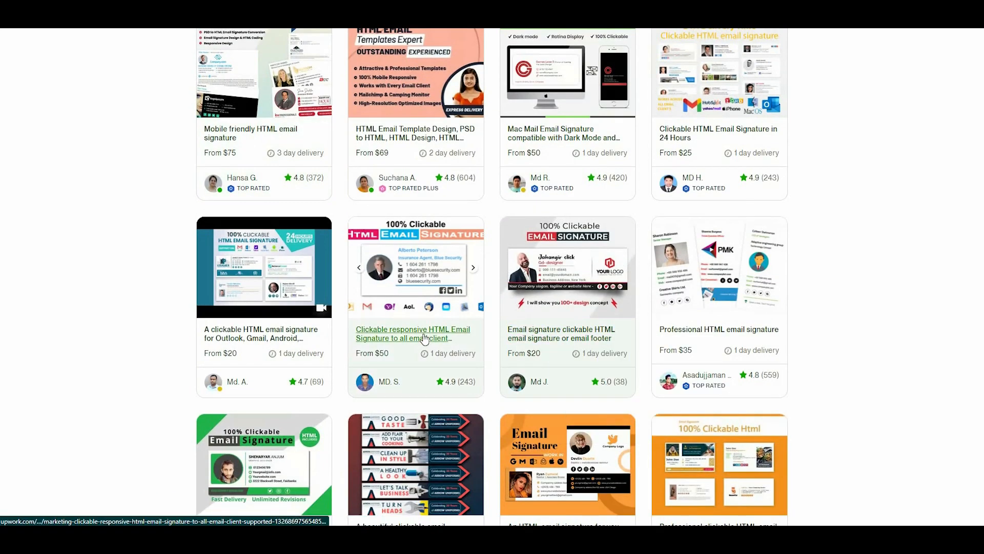
pyautogui.scroll(-3, 373, 325)
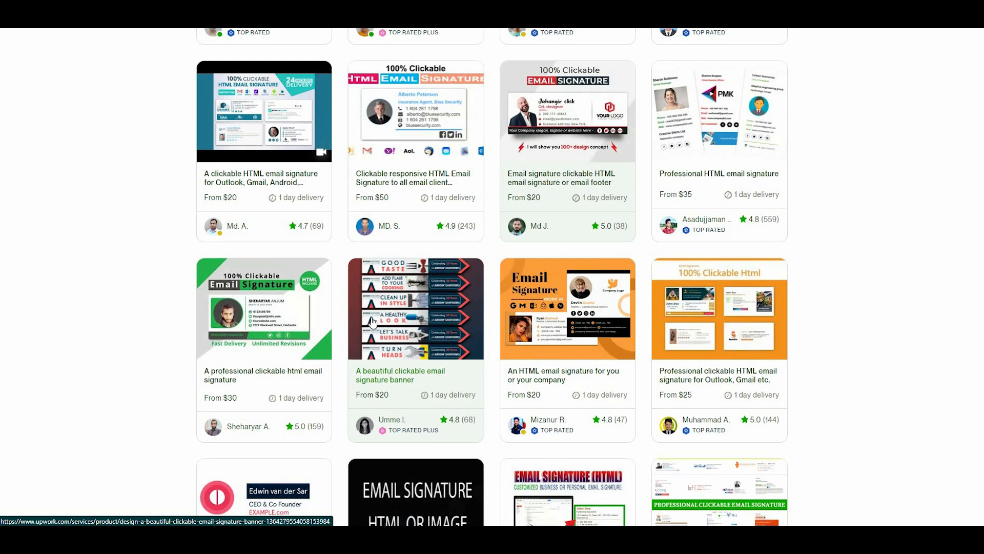
pyautogui.scroll(-4, 373, 325)
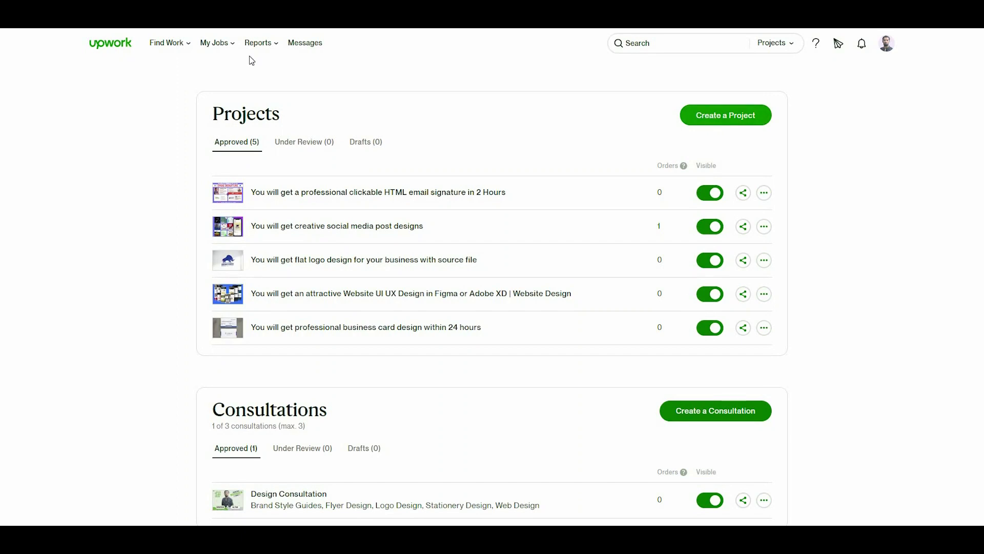
# Step: Start a new project and fill its title with "a professional clickable HTML email signature in 2 Hours", copied from the Google Docs draft
pyautogui.click(708, 119)
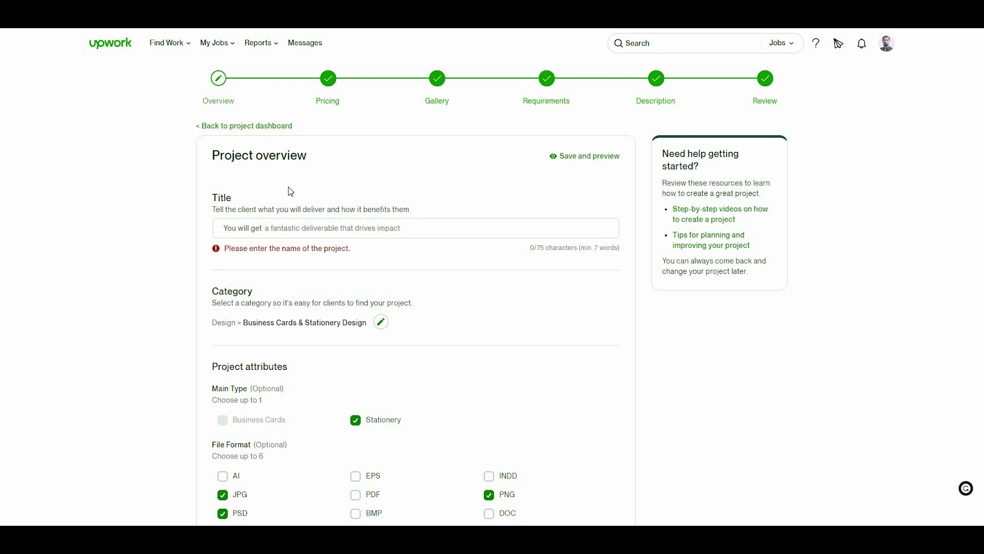
pyautogui.click(277, 230)
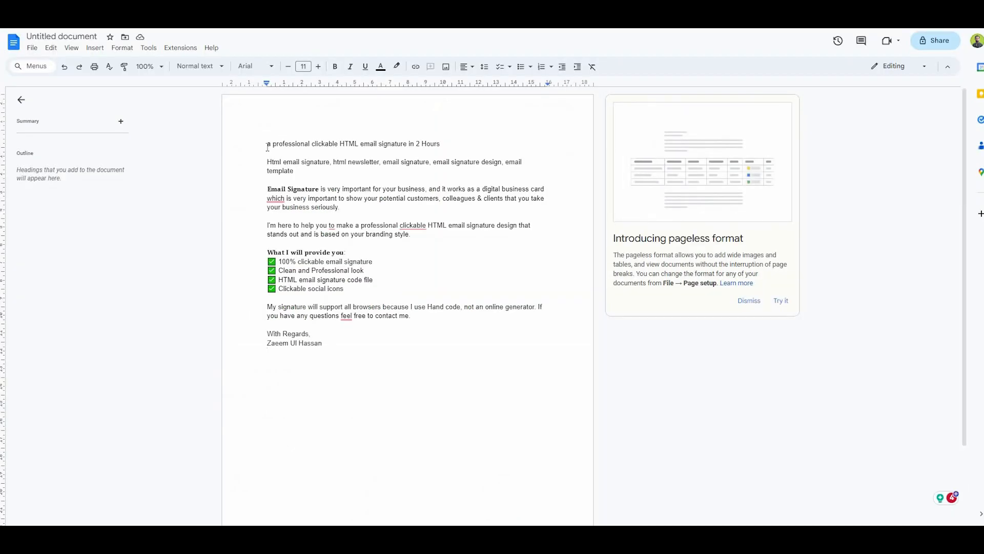
pyautogui.moveTo(267, 144); pyautogui.dragTo(439, 145)
pyautogui.hotkey('ctrl', 'c')
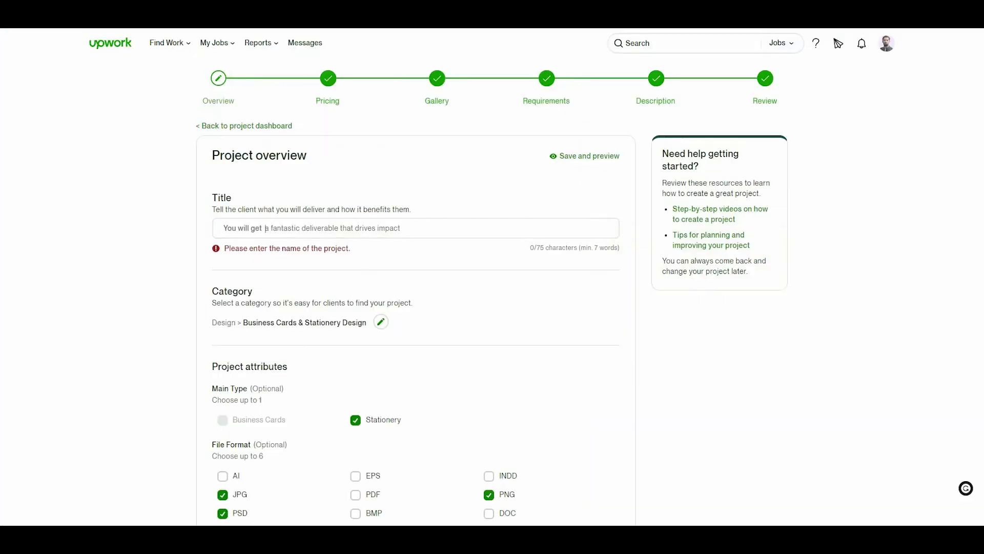
pyautogui.click(267, 231)
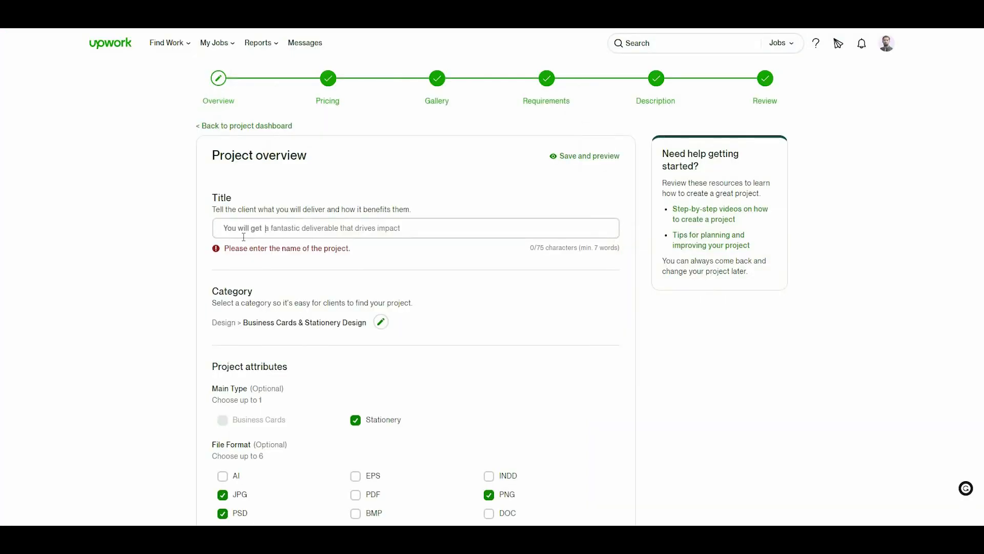
pyautogui.hotkey('ctrl', 'v')
pyautogui.click(285, 245)
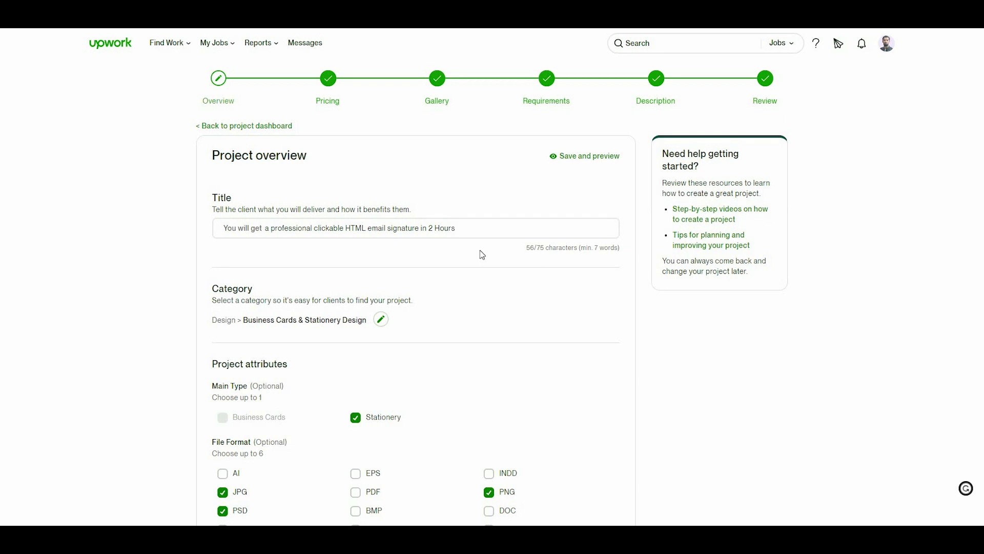
# Step: Examine the keywords in the project title, highlighting the phrases "clickable HTML email signature" and "email signature"
pyautogui.click(319, 228)
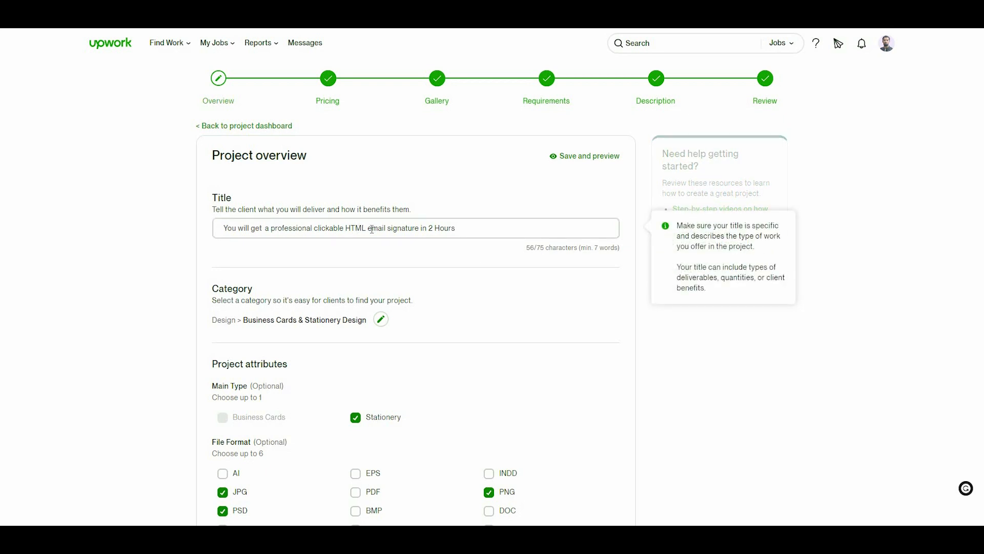
pyautogui.click(448, 245)
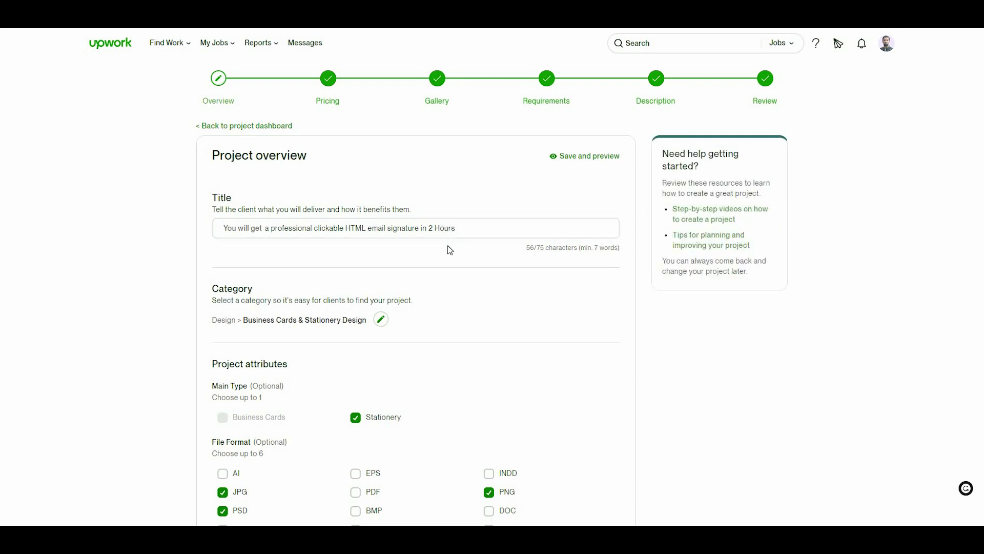
pyautogui.click(342, 233)
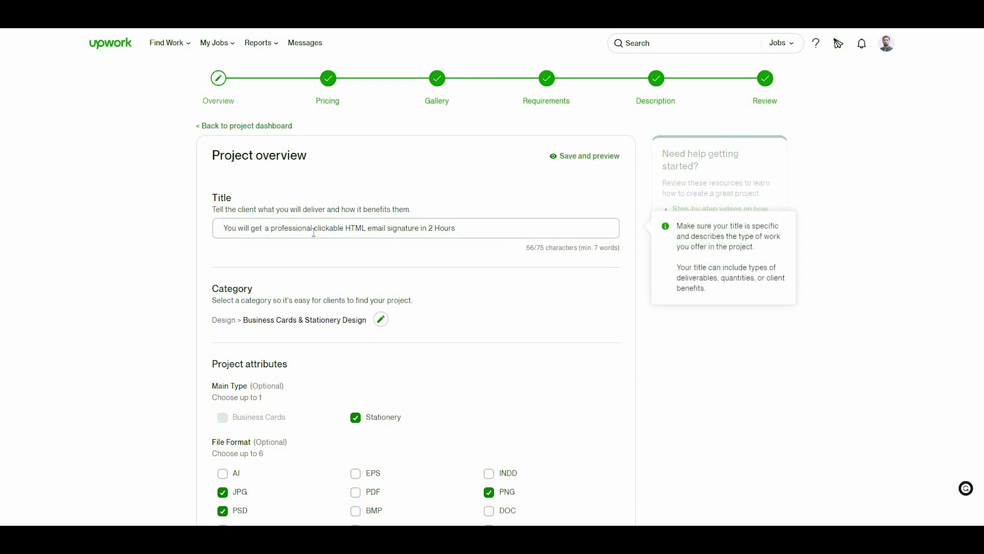
pyautogui.moveTo(314, 232); pyautogui.dragTo(348, 232)
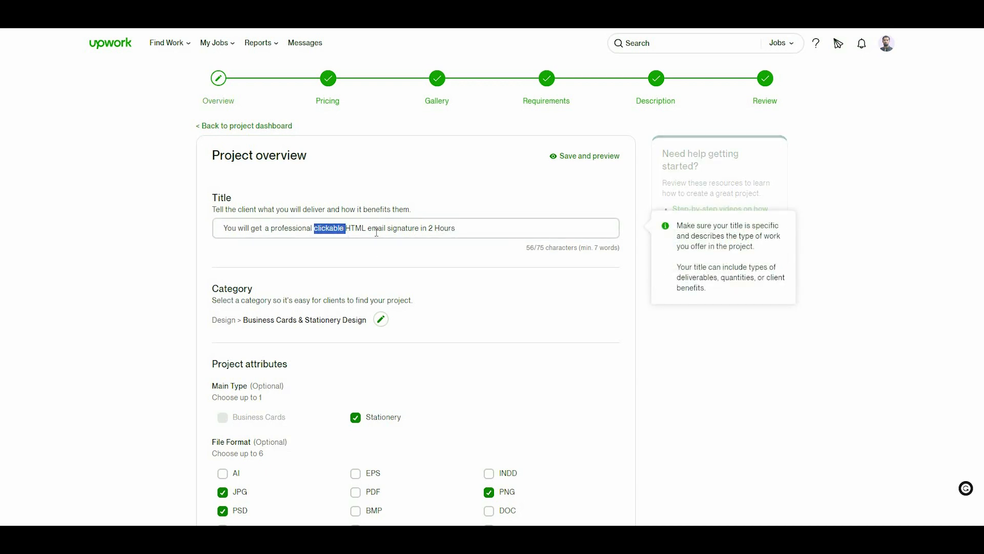
pyautogui.hotkey('ctrl', 'shift', 'Right')
pyautogui.hotkey('ctrl', 'shift', 'Right')
pyautogui.hotkey('ctrl', 'shift', 'Right')
pyautogui.hotkey('ctrl', 'shift', 'Right')
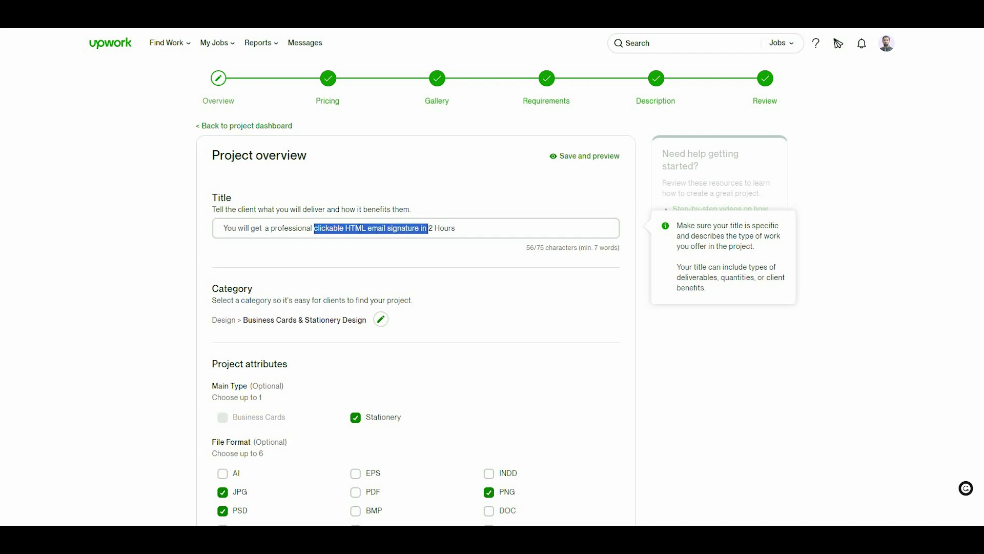
pyautogui.click(363, 230)
pyautogui.moveTo(344, 230); pyautogui.dragTo(415, 232)
pyautogui.click(376, 225)
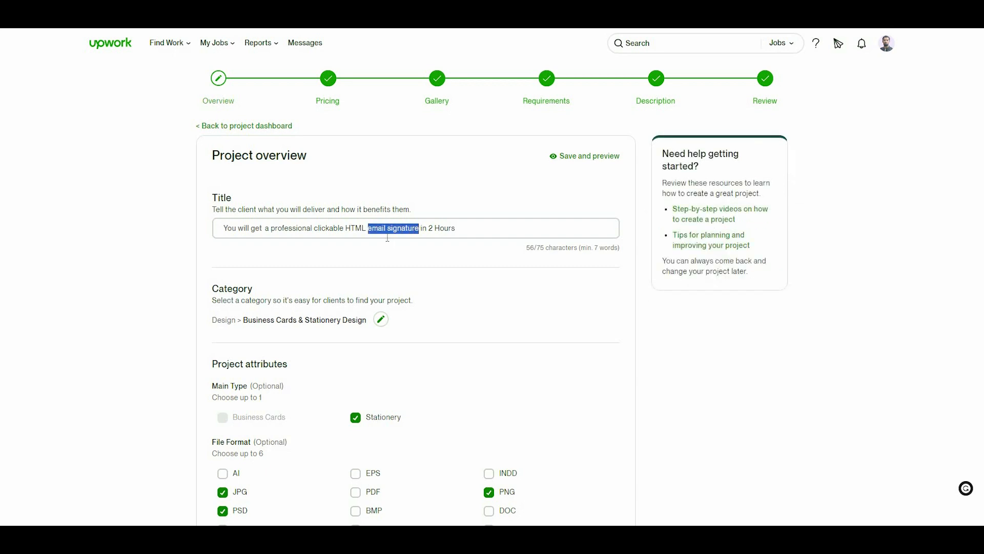
pyautogui.click(344, 227)
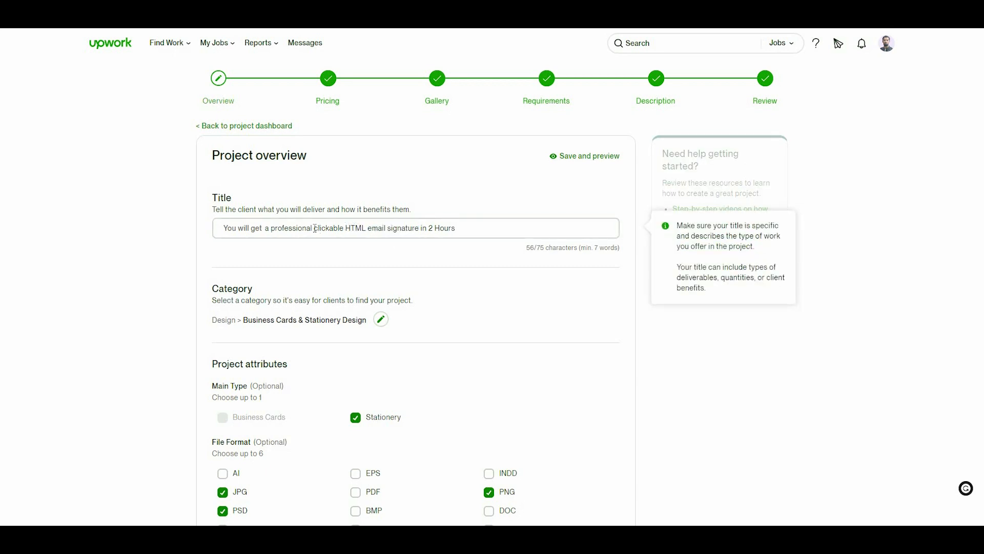
pyautogui.moveTo(314, 229); pyautogui.dragTo(394, 230)
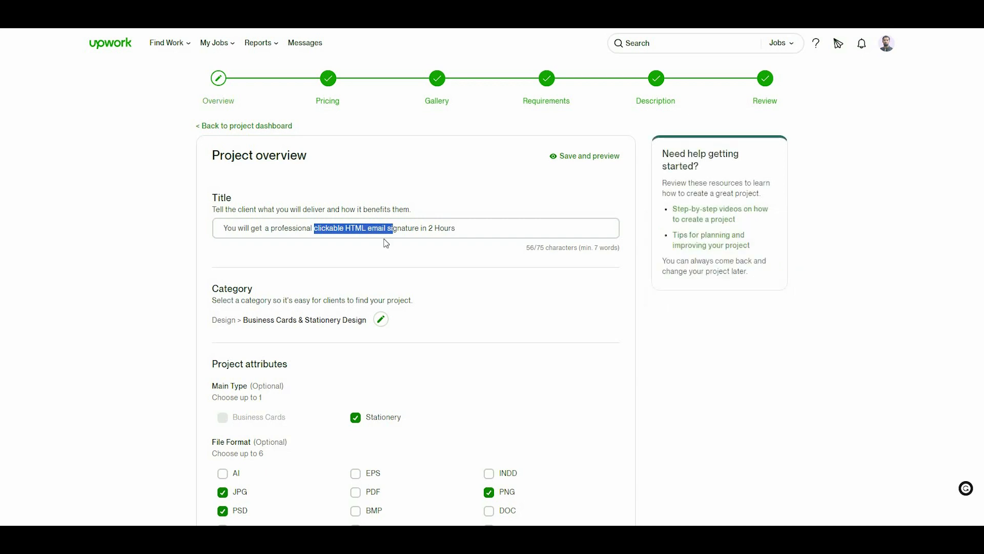
pyautogui.click(387, 242)
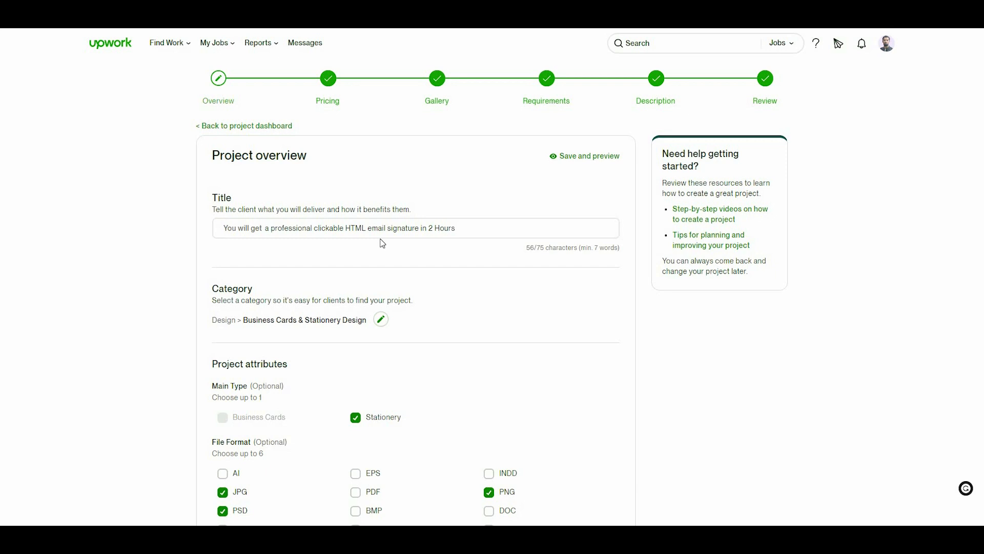
pyautogui.scroll(-3, 373, 242)
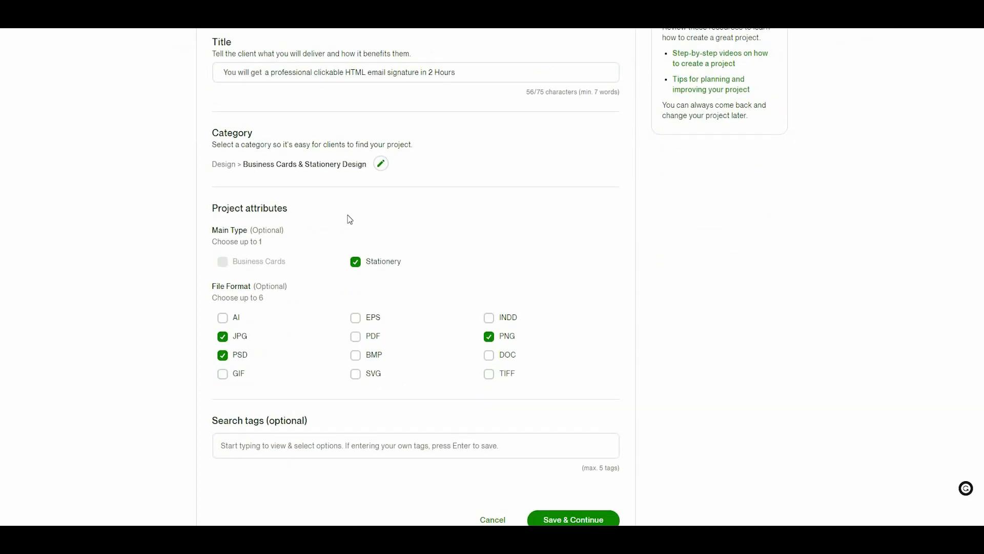
pyautogui.click(382, 166)
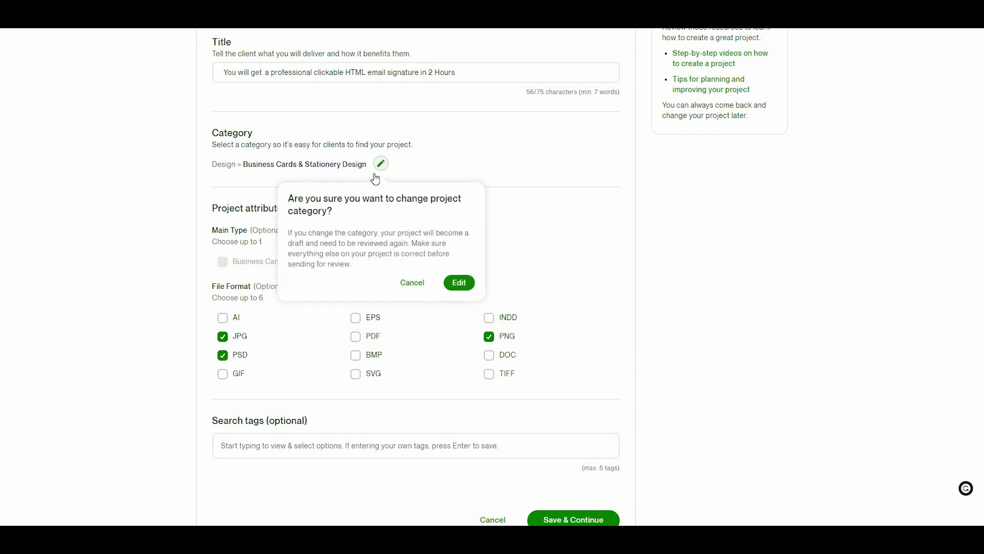
pyautogui.click(404, 282)
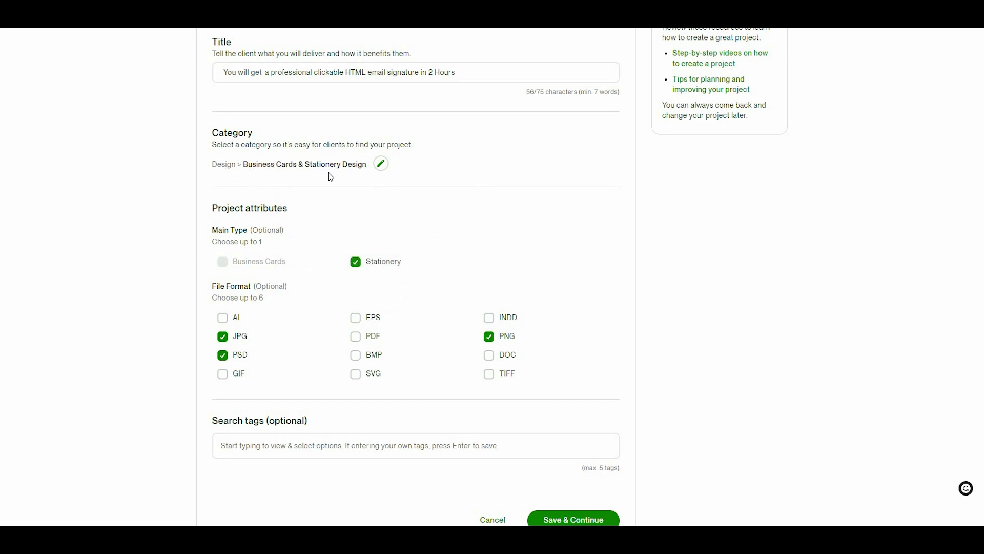
# Step: Open the project's category for editing and review the suggested categories and the file format options
pyautogui.click(379, 172)
pyautogui.click(459, 283)
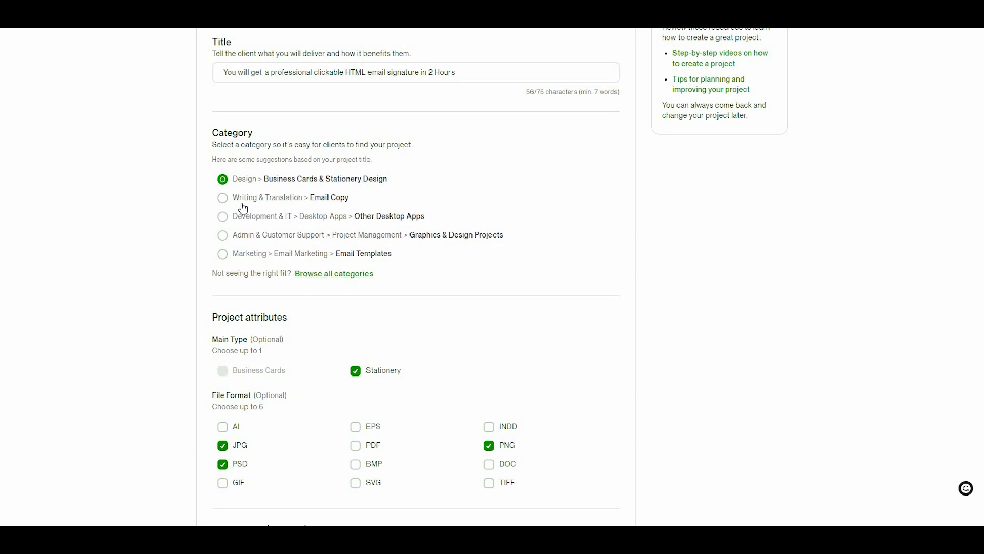
pyautogui.scroll(-2, 337, 211)
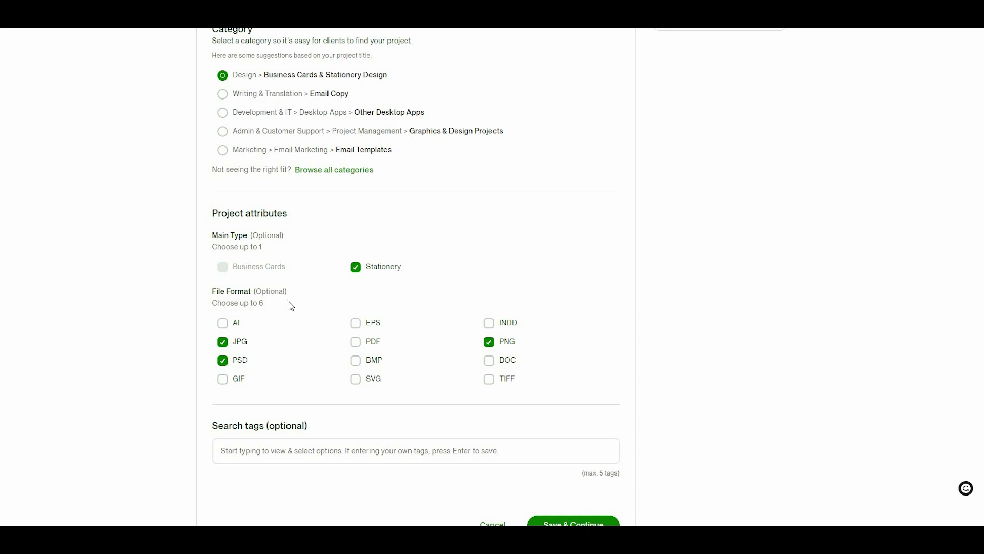
pyautogui.scroll(-2, 295, 294)
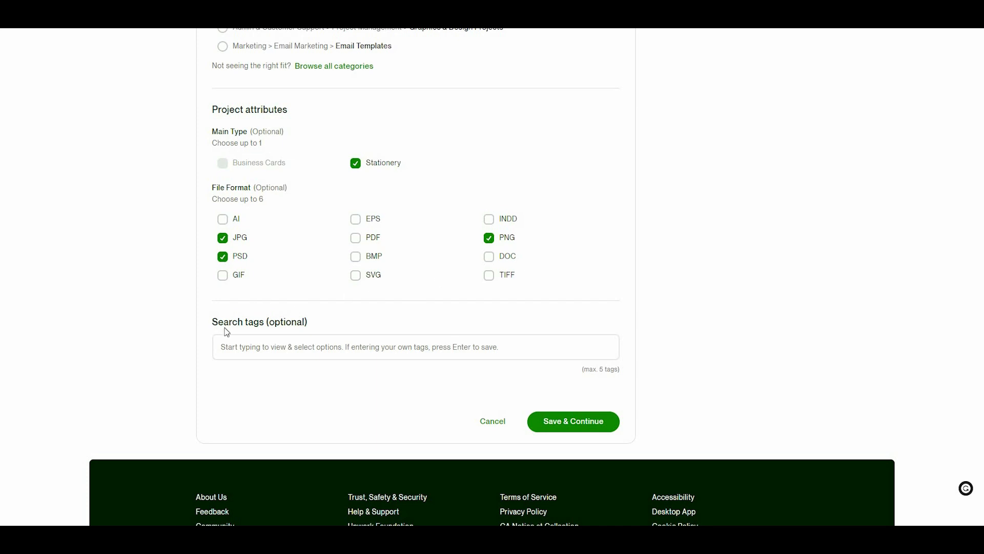
# Step: Add "html email signature" as the project's first search tag
pyautogui.click(258, 348)
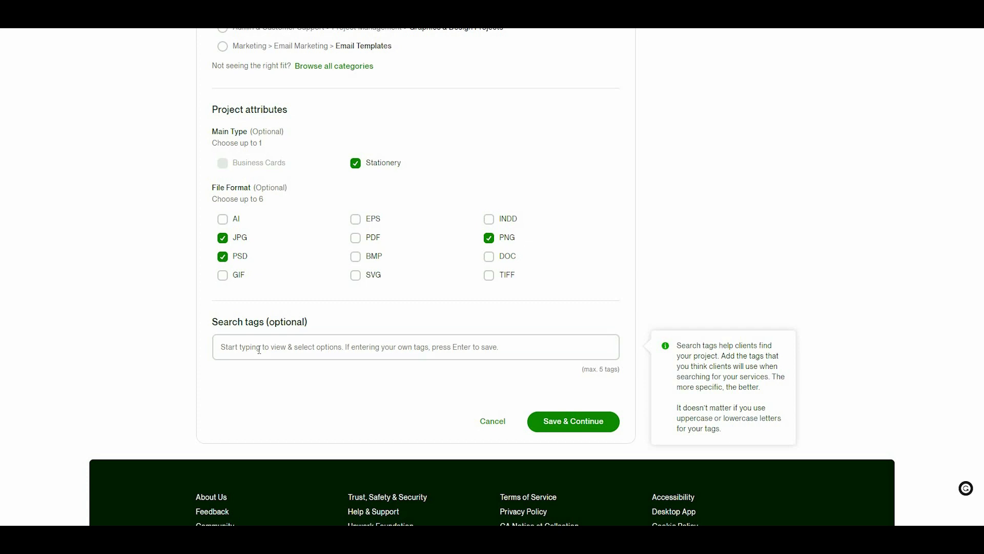
pyautogui.scroll(-1, 259, 350)
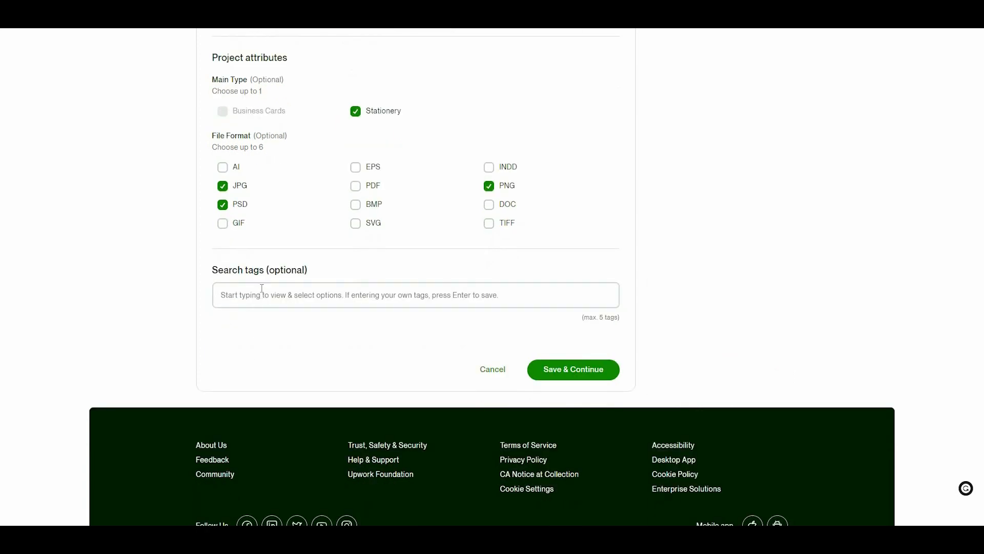
pyautogui.click(262, 291)
pyautogui.write('htm')
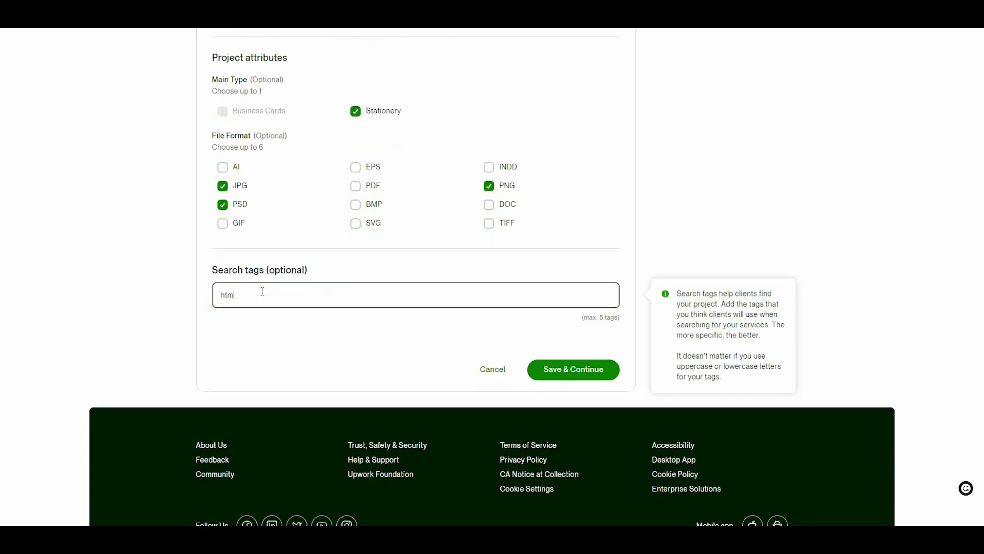
pyautogui.write('l email signature')
pyautogui.press('Return')
# Step: Add the search tags "email signature" and "email signature design" to the project
pyautogui.write('email')
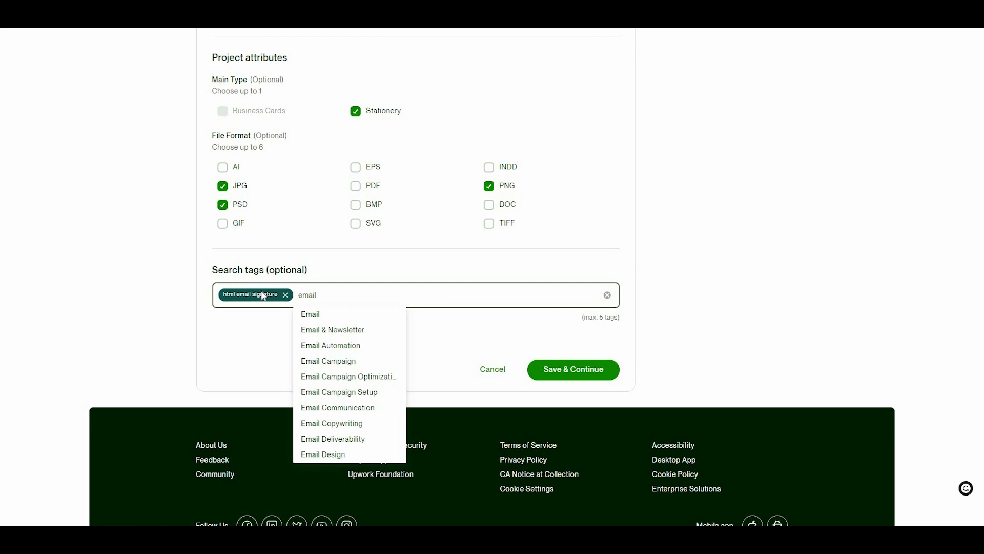
pyautogui.write(' sign')
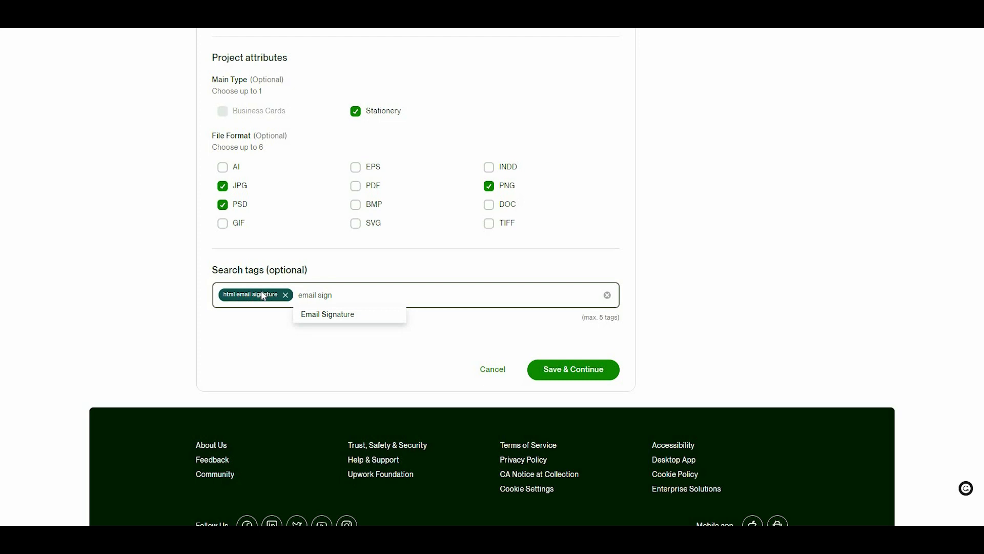
pyautogui.press('Return')
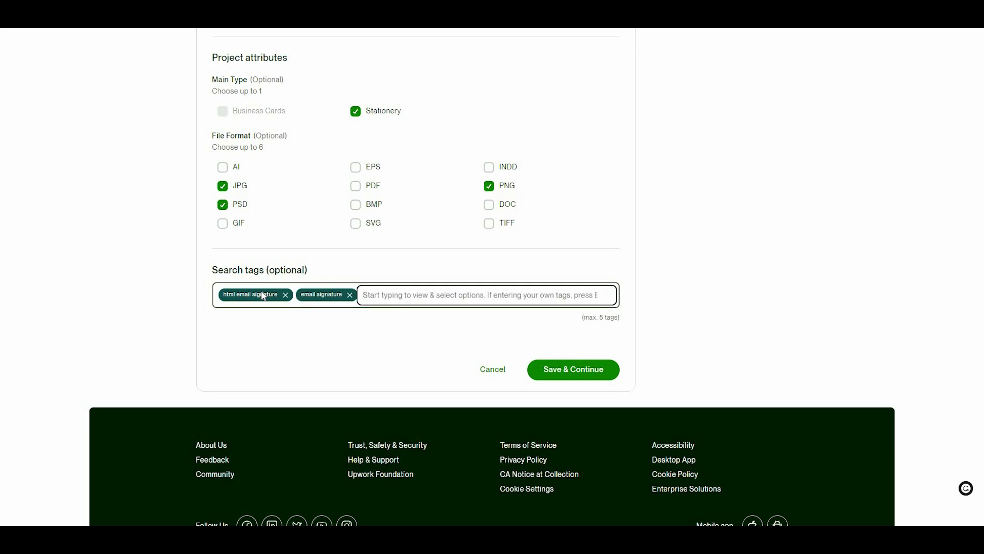
pyautogui.write('email')
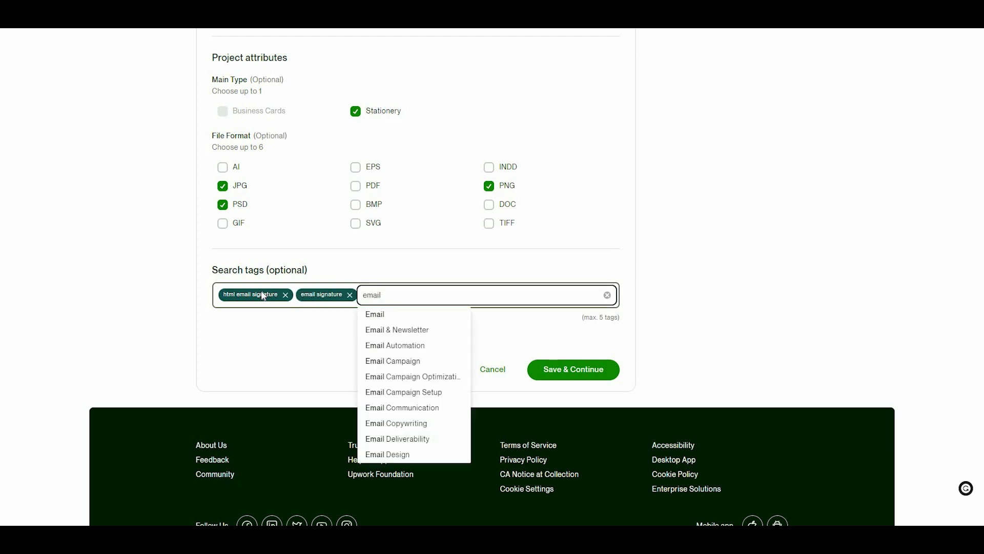
pyautogui.write(' signature')
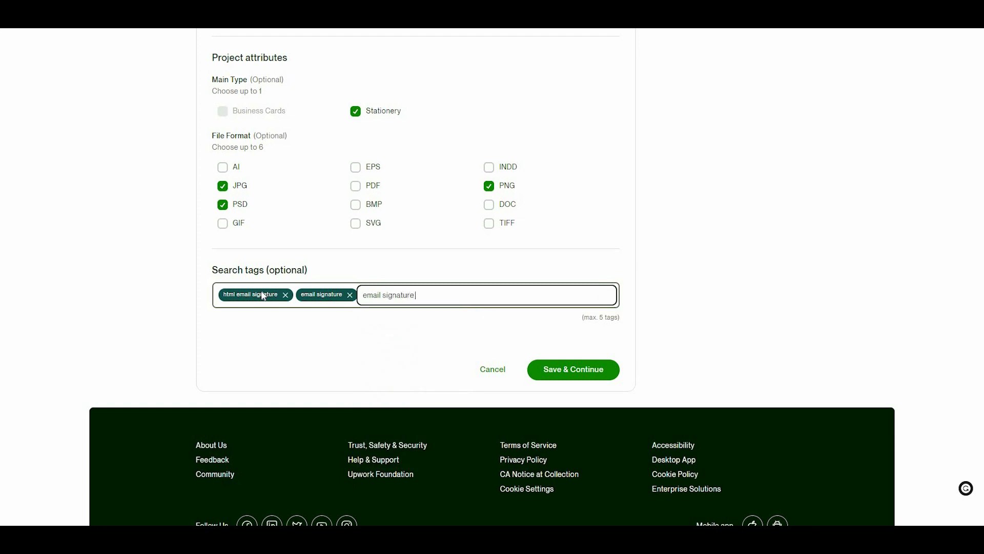
pyautogui.write(' design')
pyautogui.press('Return')
# Step: Add "clickable html signature" as the project's fourth search tag
pyautogui.write('c')
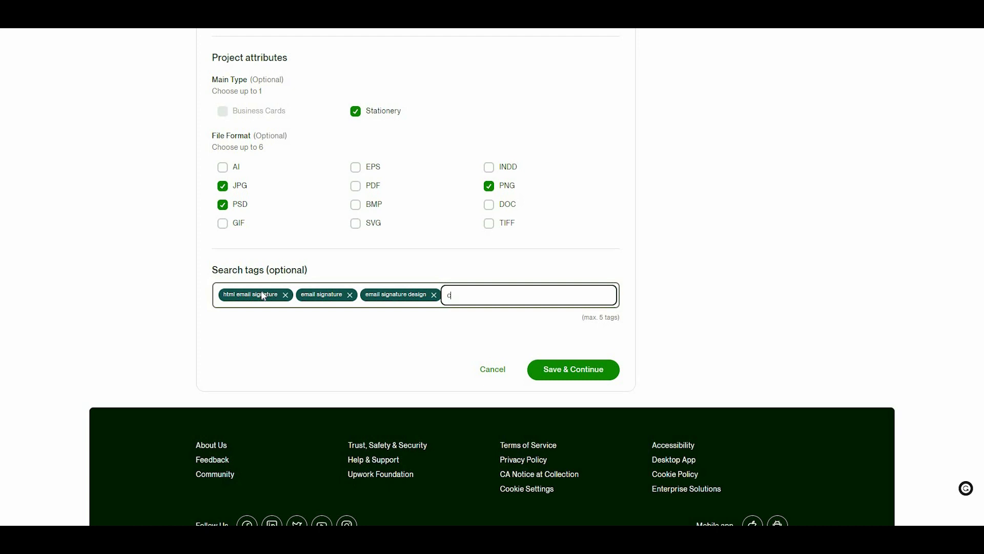
pyautogui.write('lickable')
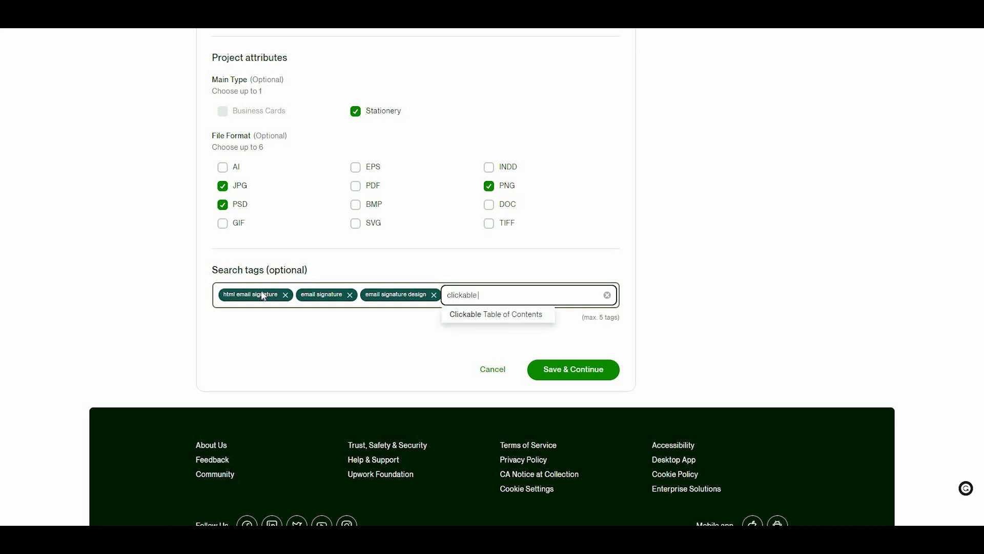
pyautogui.write(' html signatu')
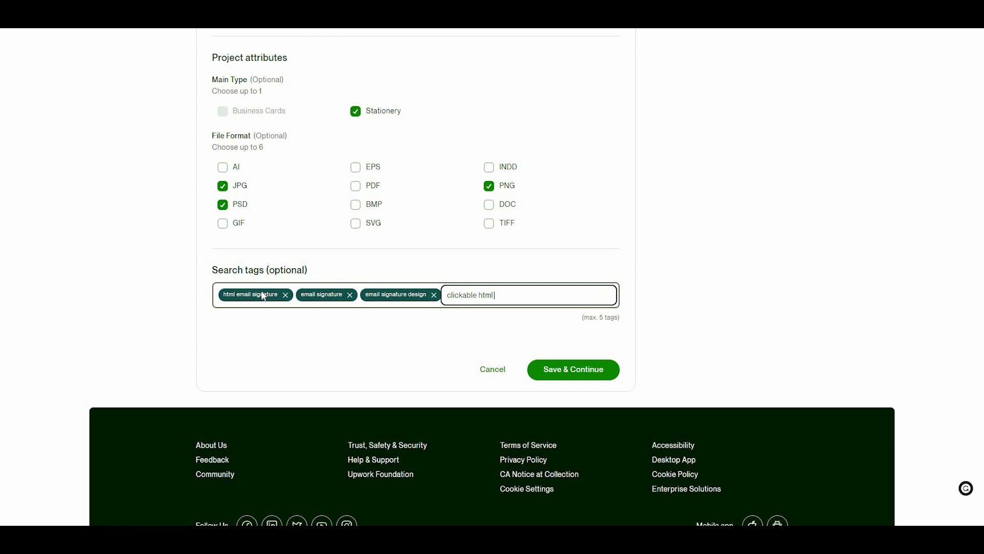
pyautogui.write('re')
pyautogui.press('Return')
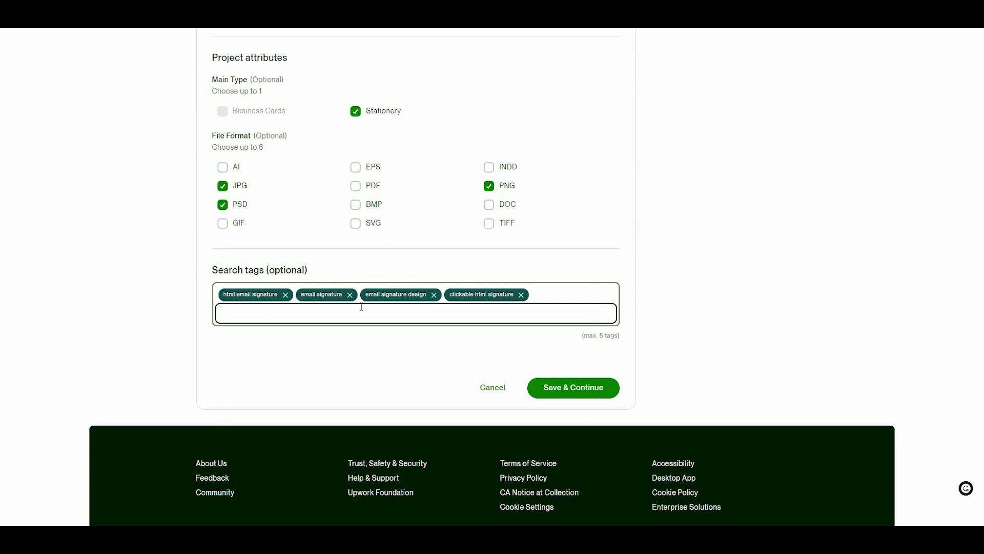
# Step: Add "email template" as the fifth search tag and save the overview to continue to pricing
pyautogui.write('email te')
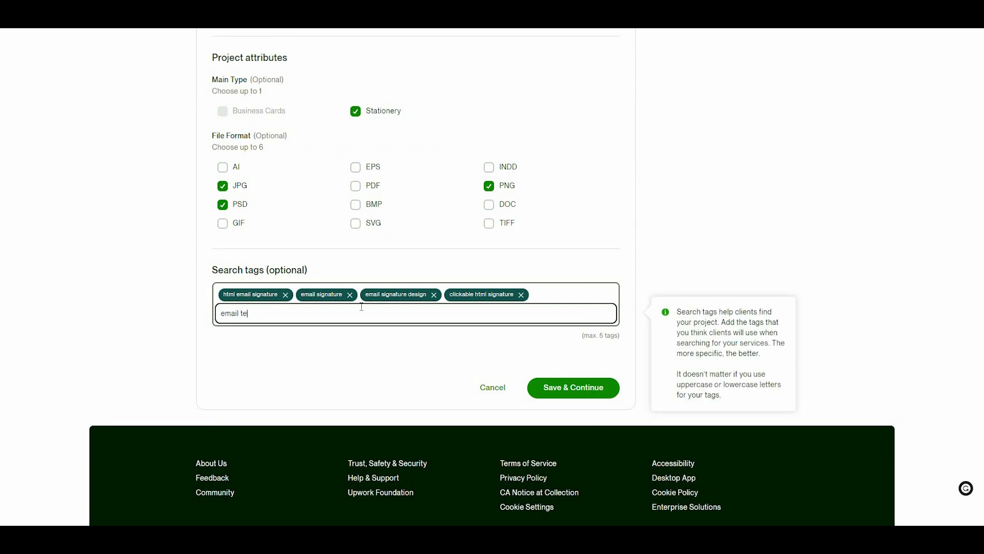
pyautogui.write('mplat')
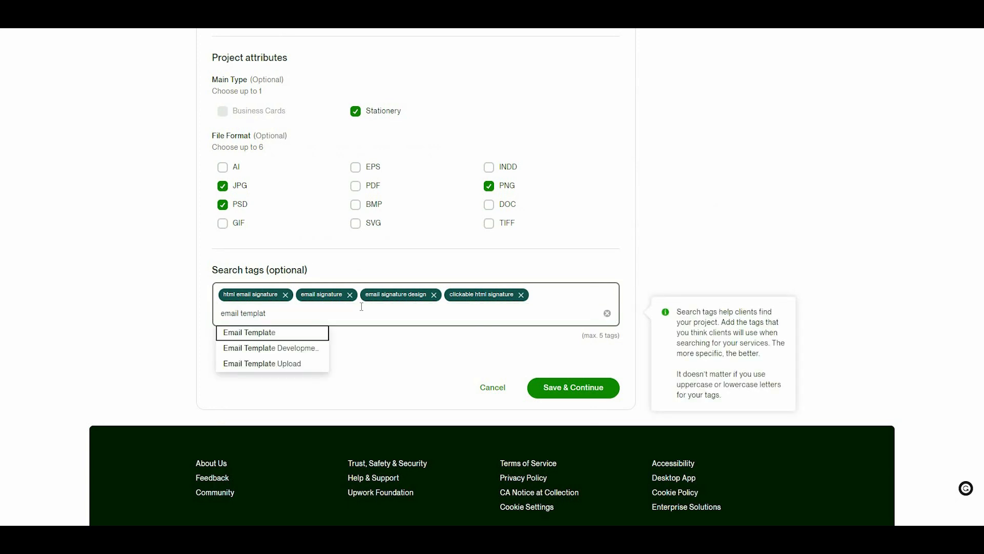
pyautogui.press('Return')
pyautogui.click(360, 354)
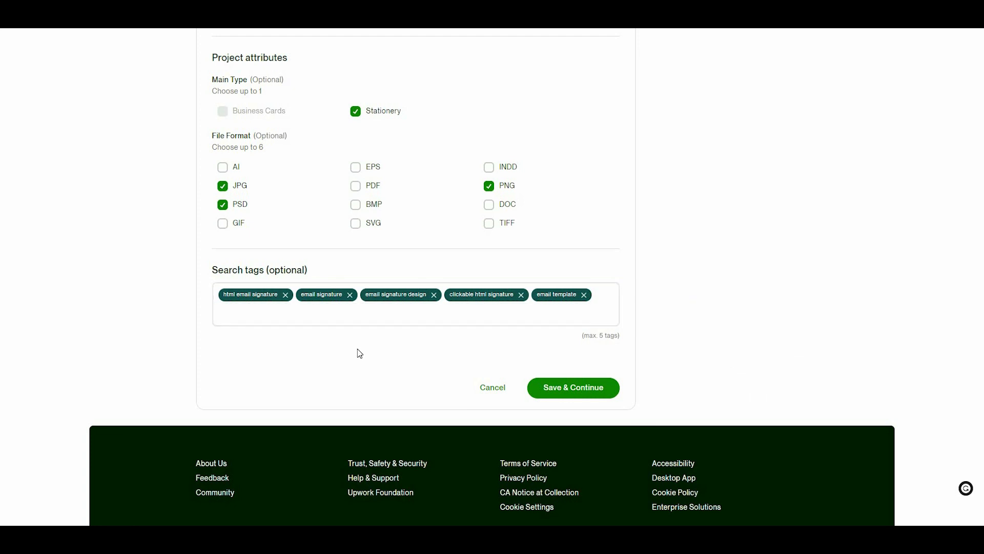
pyautogui.click(315, 307)
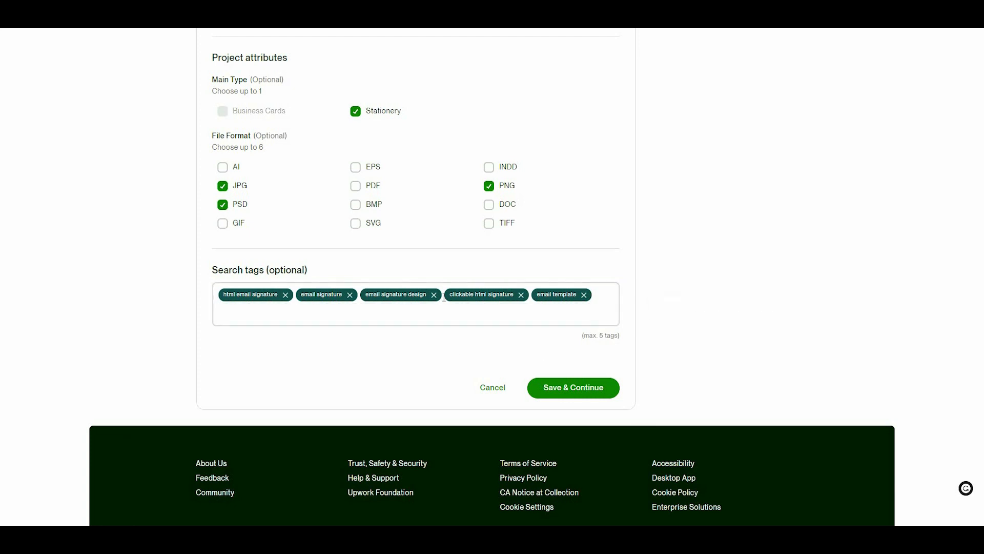
pyautogui.click(484, 333)
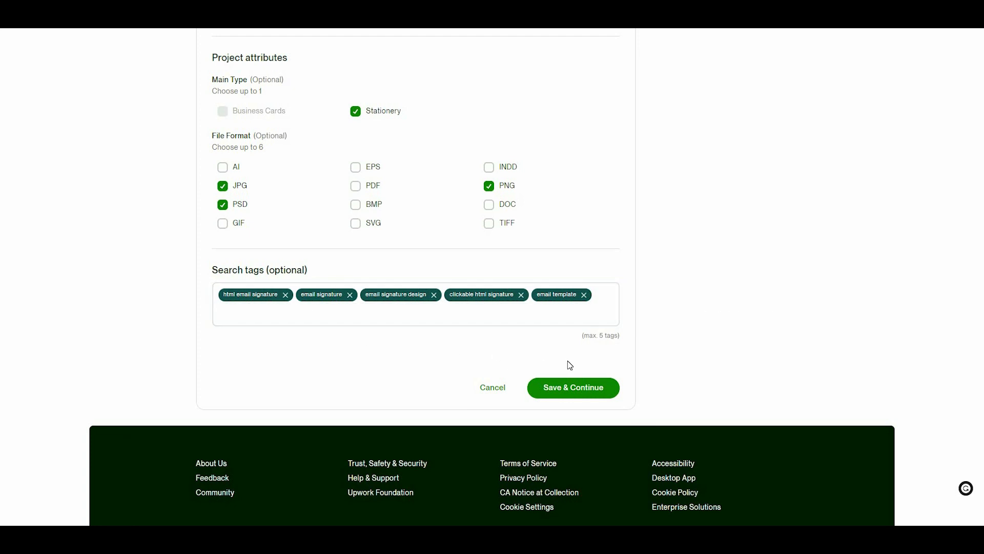
pyautogui.click(567, 394)
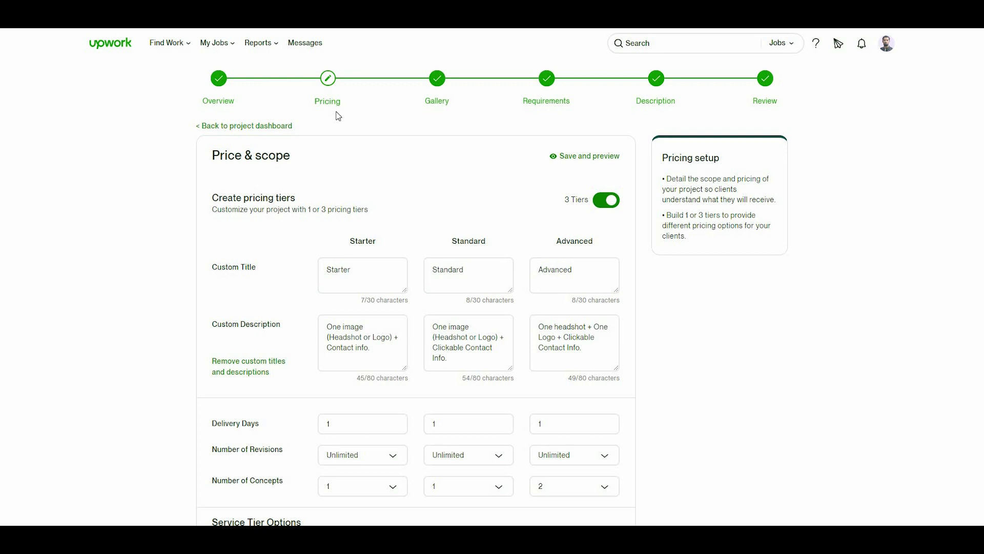
# Step: Review the custom titles and descriptions of the Starter, Standard and Advanced pricing tiers
pyautogui.scroll(-1, 396, 236)
pyautogui.click(376, 213)
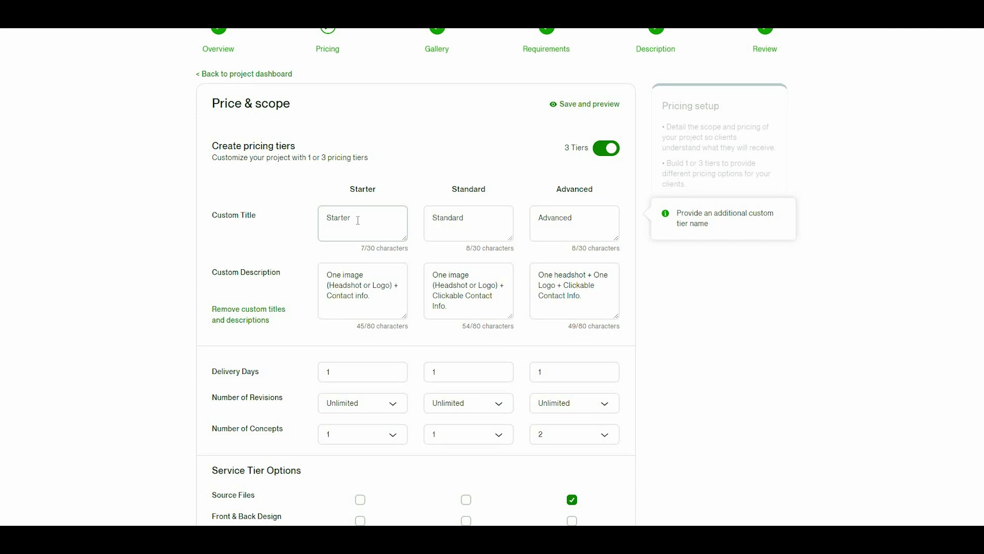
pyautogui.click(341, 287)
pyautogui.scroll(-2, 334, 234)
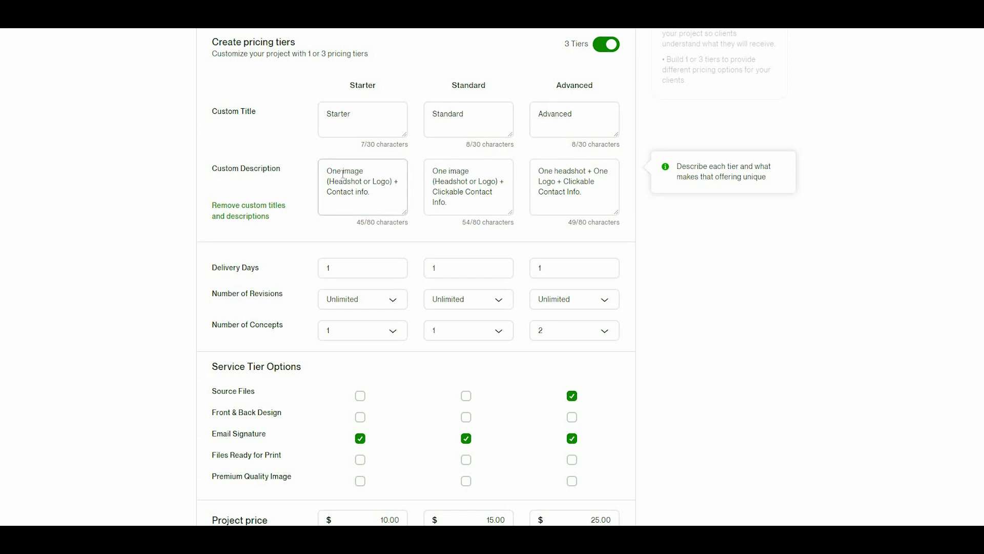
pyautogui.click(348, 136)
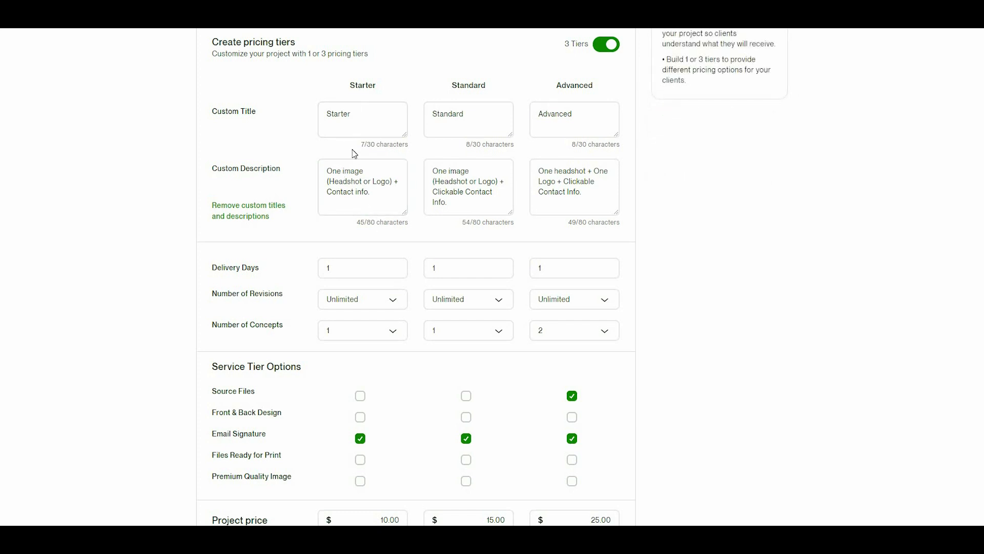
pyautogui.moveTo(377, 182); pyautogui.dragTo(332, 172)
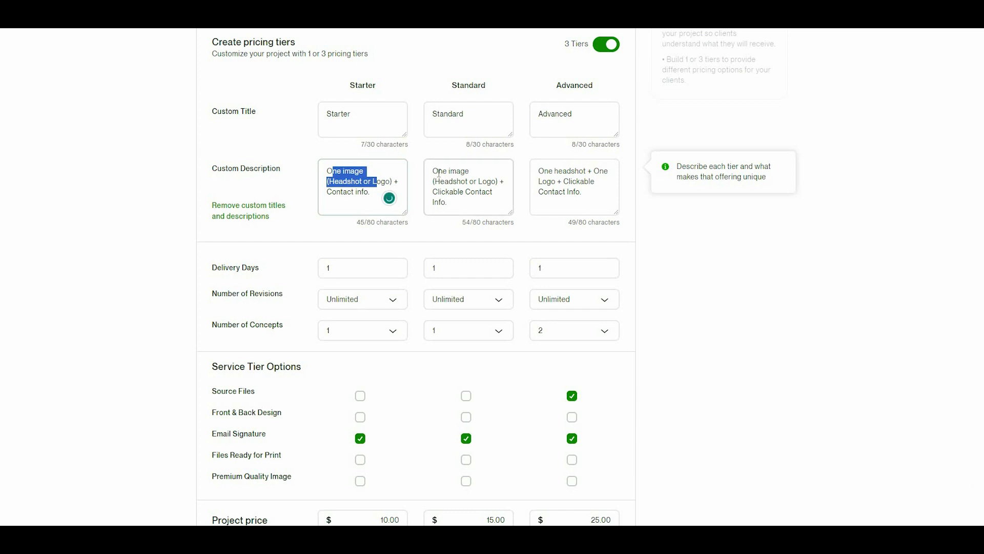
pyautogui.moveTo(433, 171); pyautogui.dragTo(500, 202)
pyautogui.moveTo(543, 172); pyautogui.dragTo(588, 189)
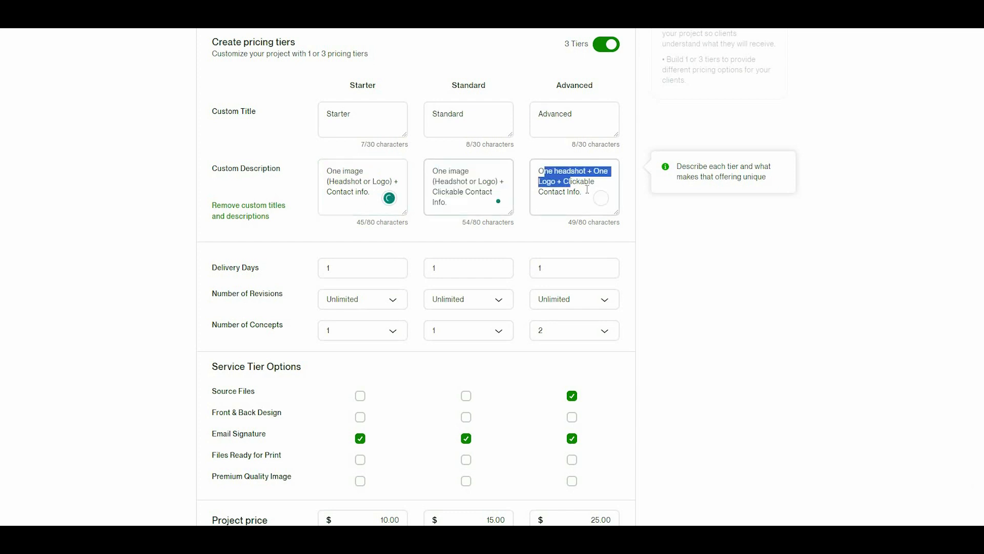
pyautogui.click(573, 191)
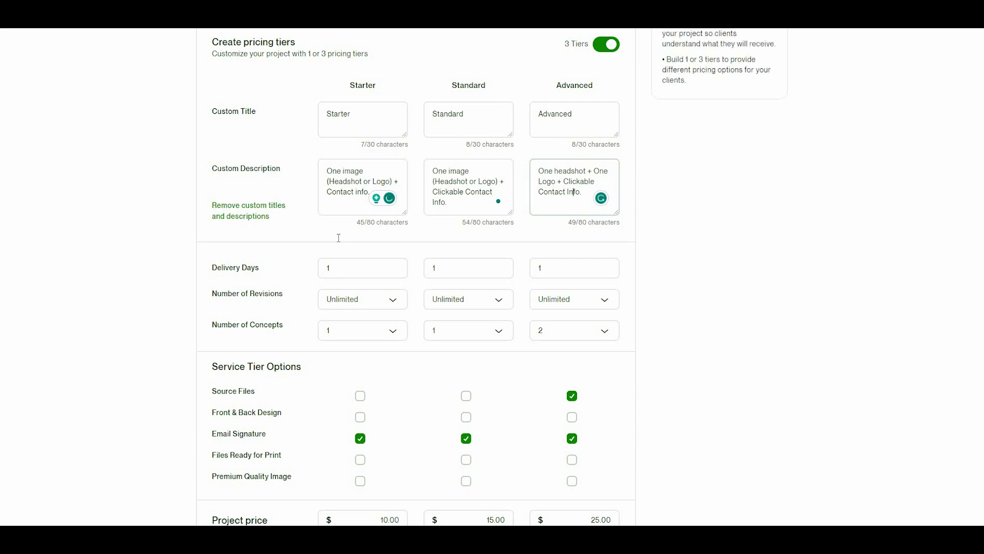
# Step: Review each tier's delivery days, revisions, number of concepts, service options and project price, as well as the available add-ons
pyautogui.scroll(-2, 339, 238)
pyautogui.click(357, 169)
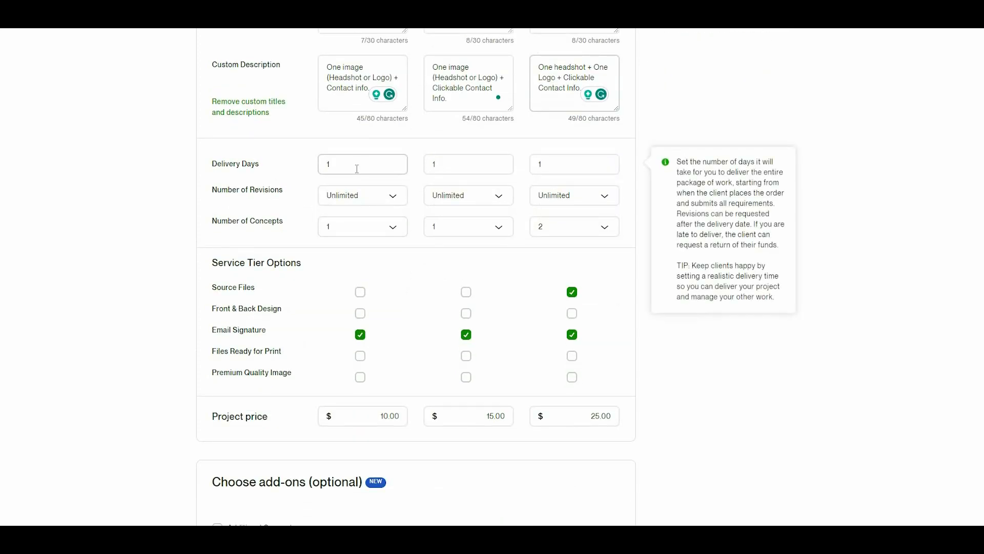
pyautogui.click(456, 163)
pyautogui.click(544, 161)
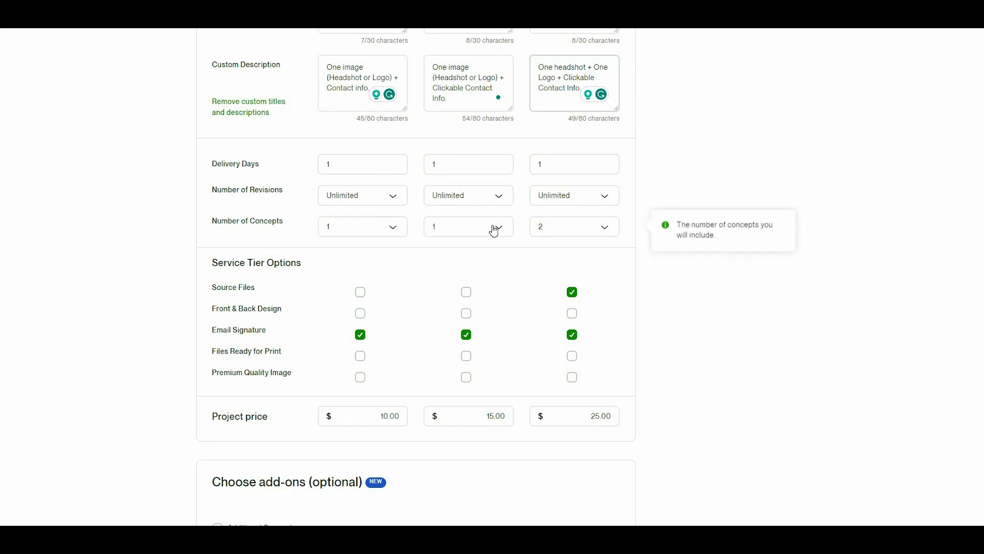
pyautogui.click(406, 227)
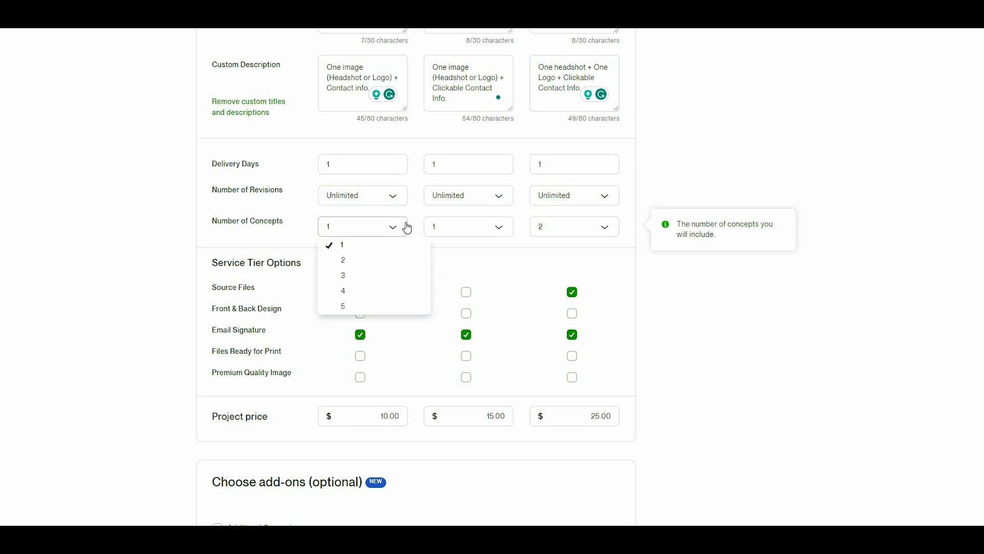
pyautogui.click(302, 230)
pyautogui.scroll(-2, 300, 226)
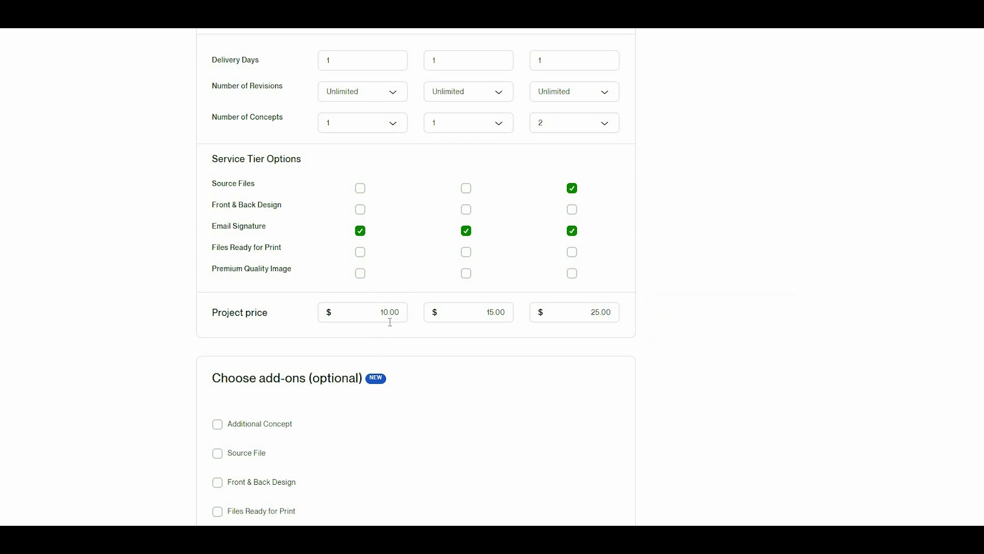
pyautogui.scroll(-3, 423, 315)
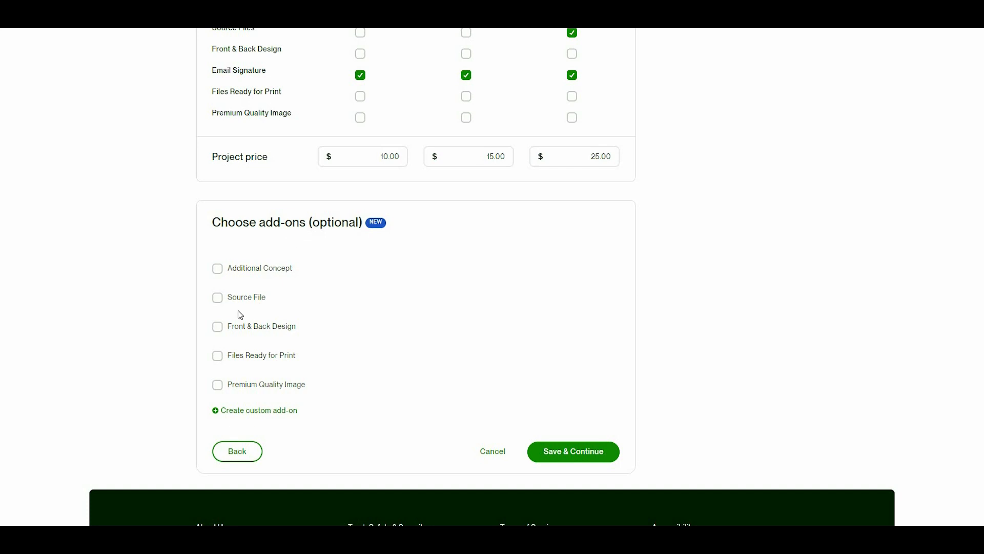
pyautogui.click(218, 299)
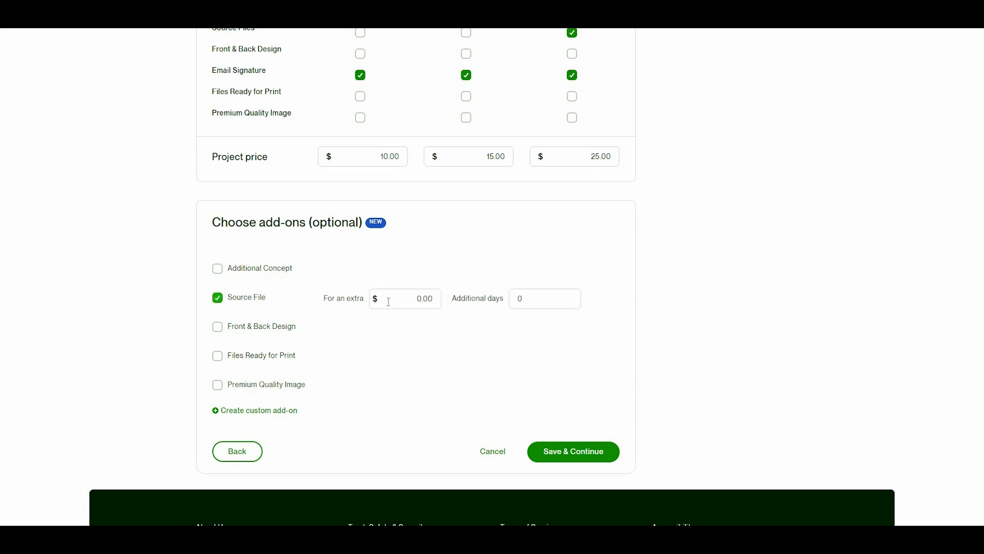
pyautogui.click(414, 302)
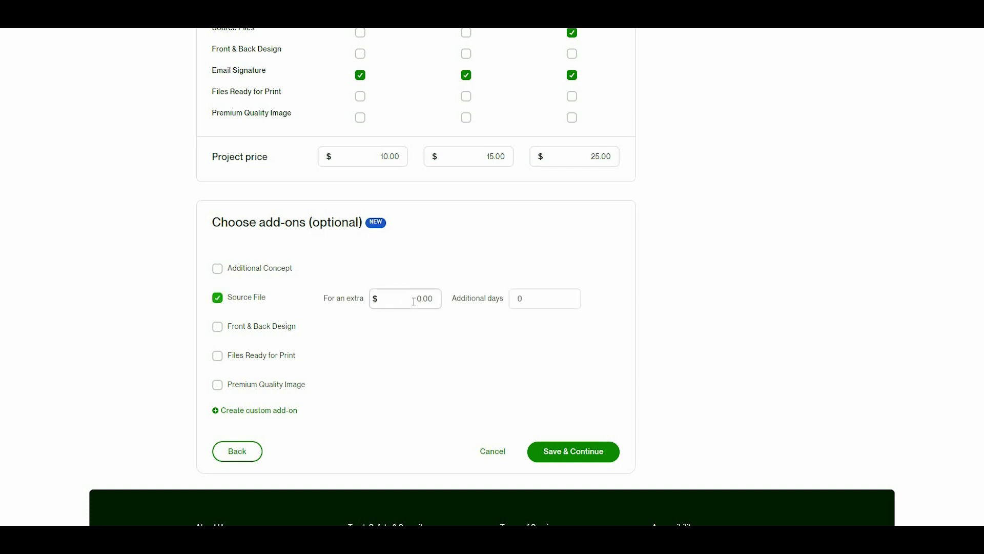
pyautogui.click(541, 301)
pyautogui.click(252, 302)
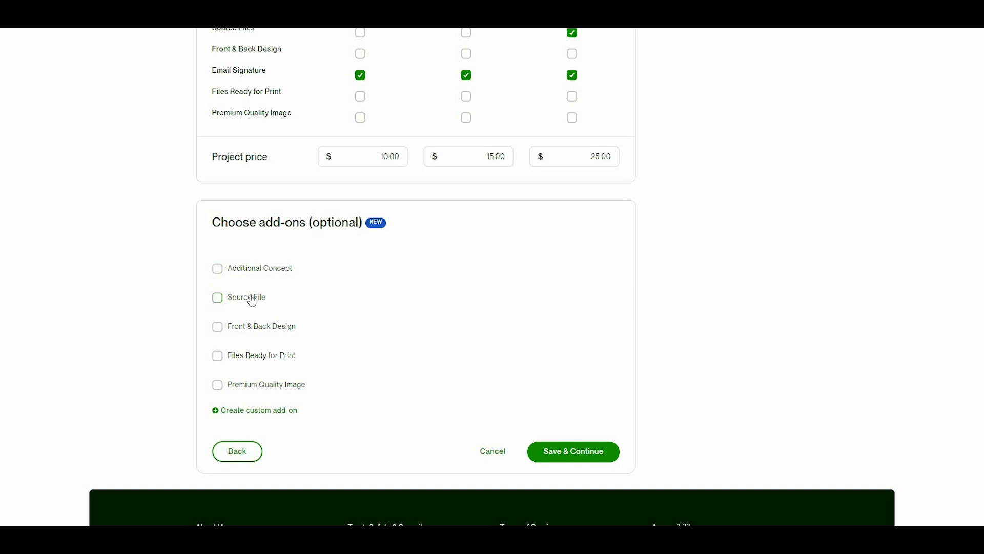
# Step: Save the pricing and upload the "modern Clickable & Responsive HTML" image from the Email Signature Catalog Image folder as the gallery's second project image
pyautogui.click(584, 453)
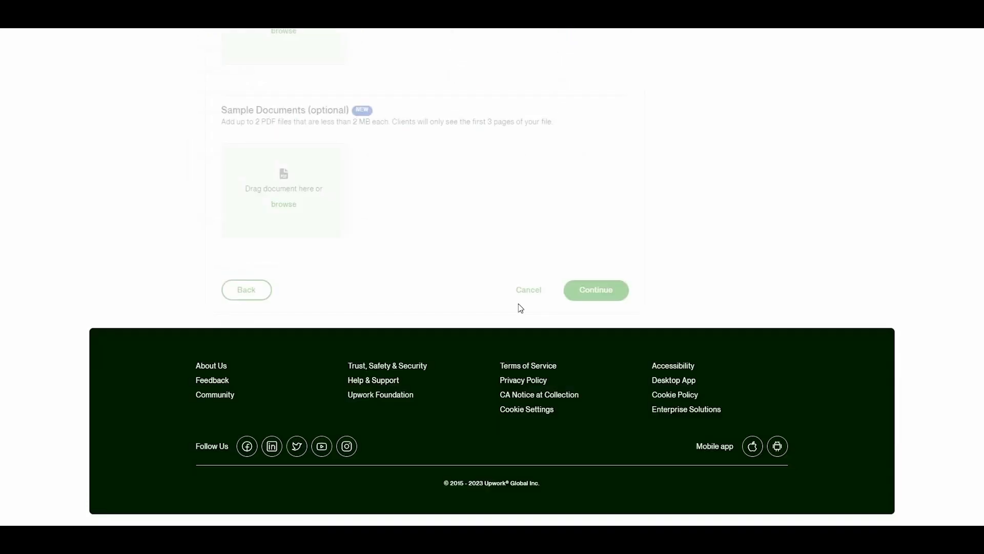
pyautogui.scroll(5, 453, 233)
pyautogui.scroll(4, 454, 233)
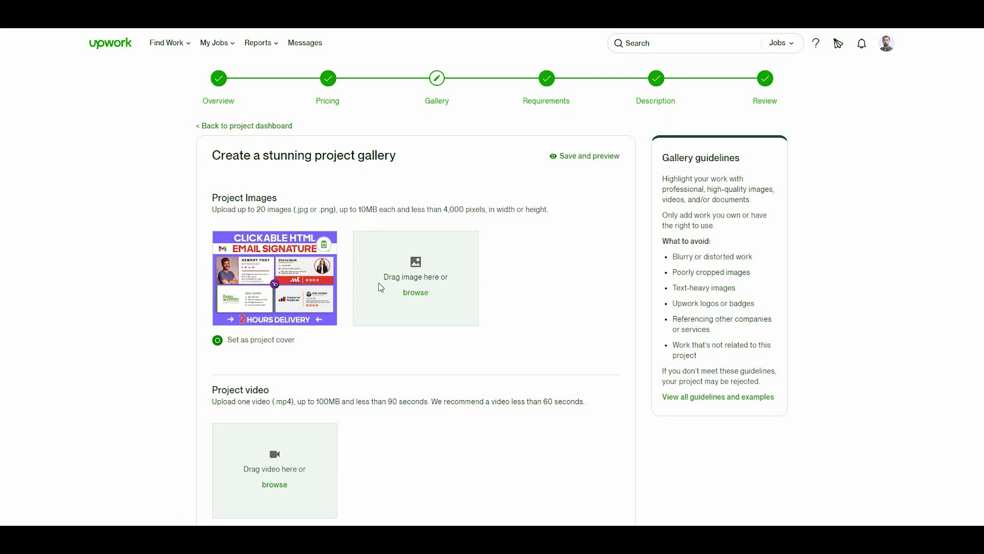
pyautogui.click(278, 534)
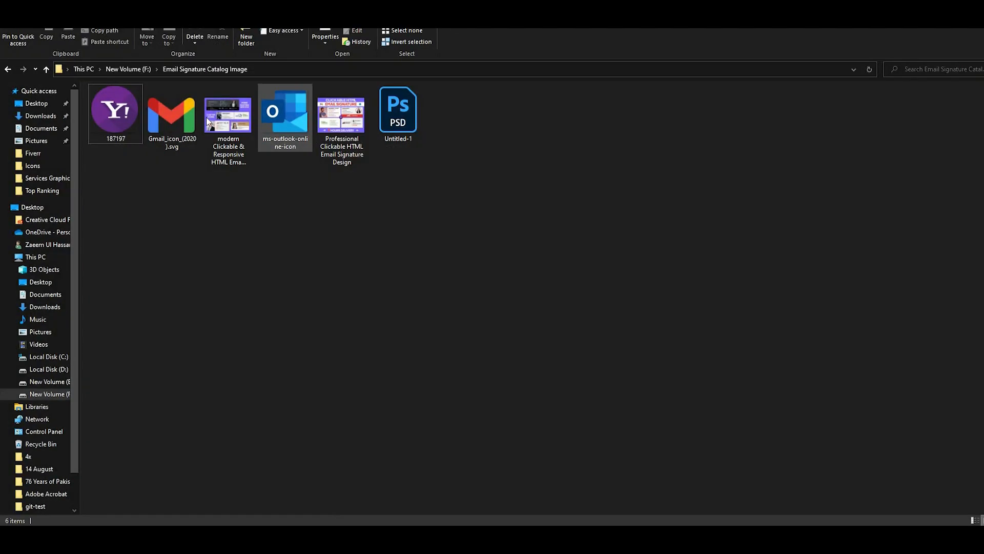
pyautogui.moveTo(237, 140); pyautogui.dragTo(405, 303)
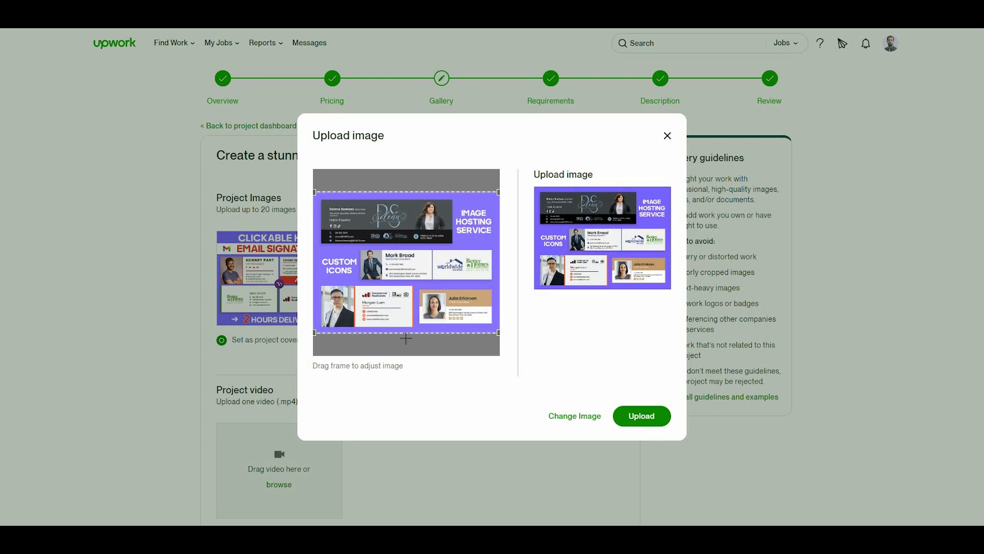
pyautogui.click(650, 417)
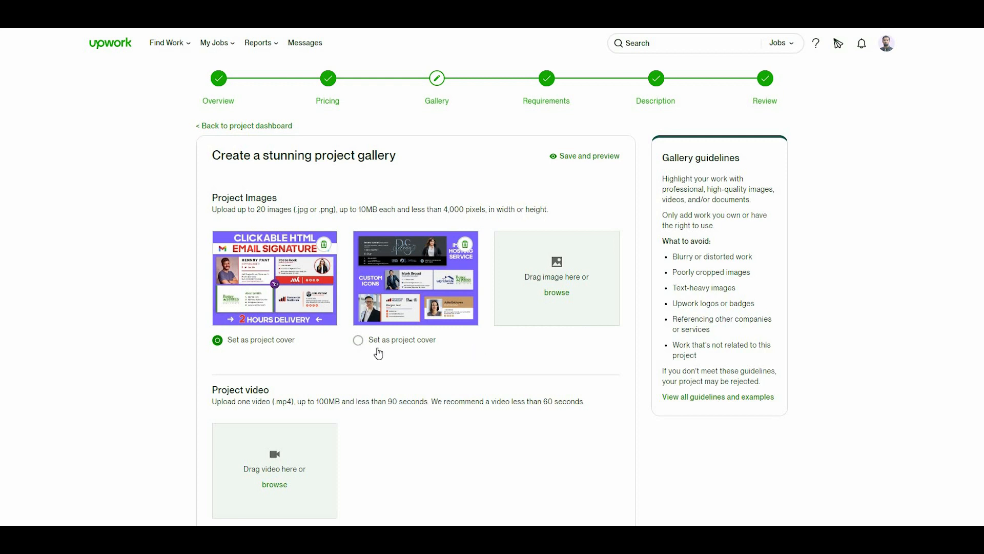
# Step: Continue from the gallery to the client requirements and review the questions asking for the image/logo and the contact info
pyautogui.scroll(-4, 379, 354)
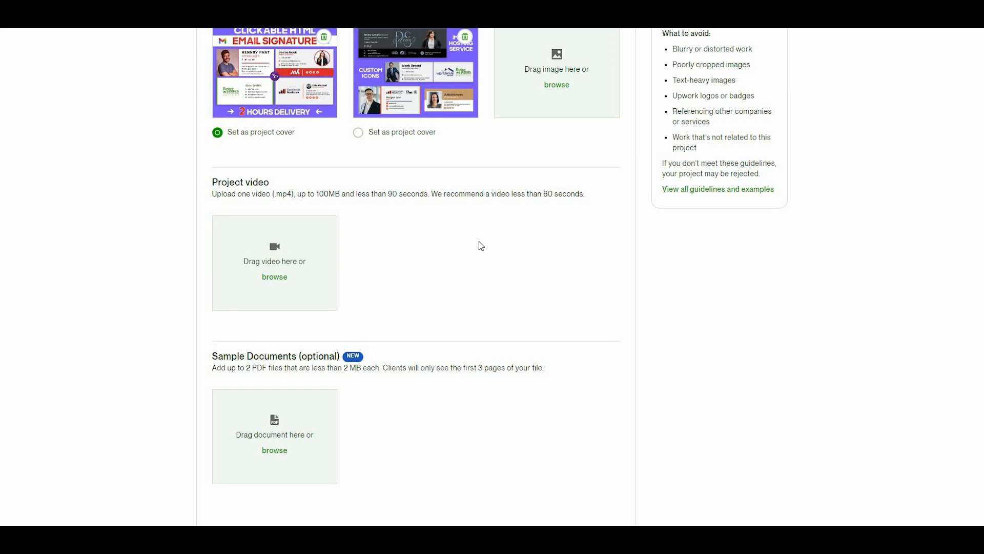
pyautogui.scroll(-1, 410, 282)
pyautogui.scroll(5, 334, 371)
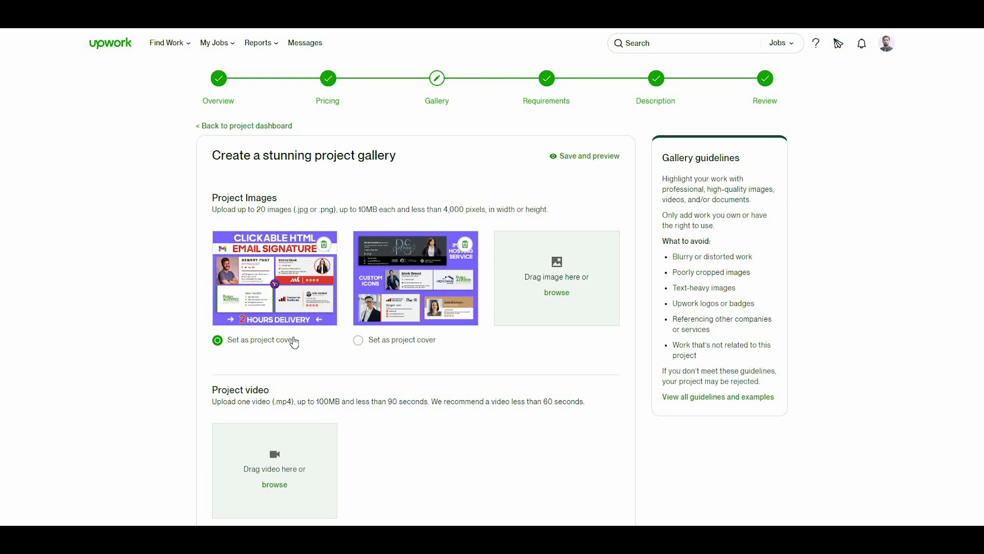
pyautogui.scroll(-8, 429, 345)
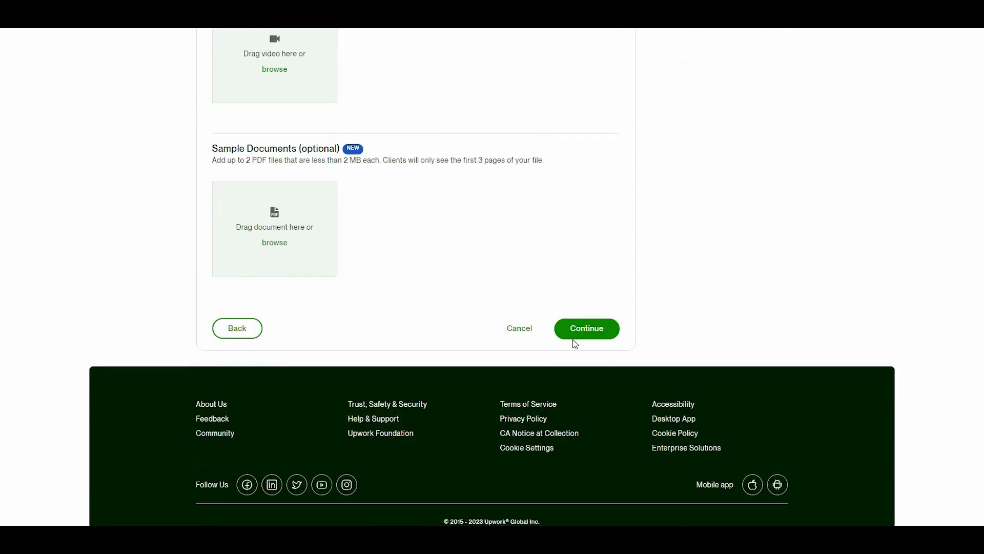
pyautogui.click(612, 339)
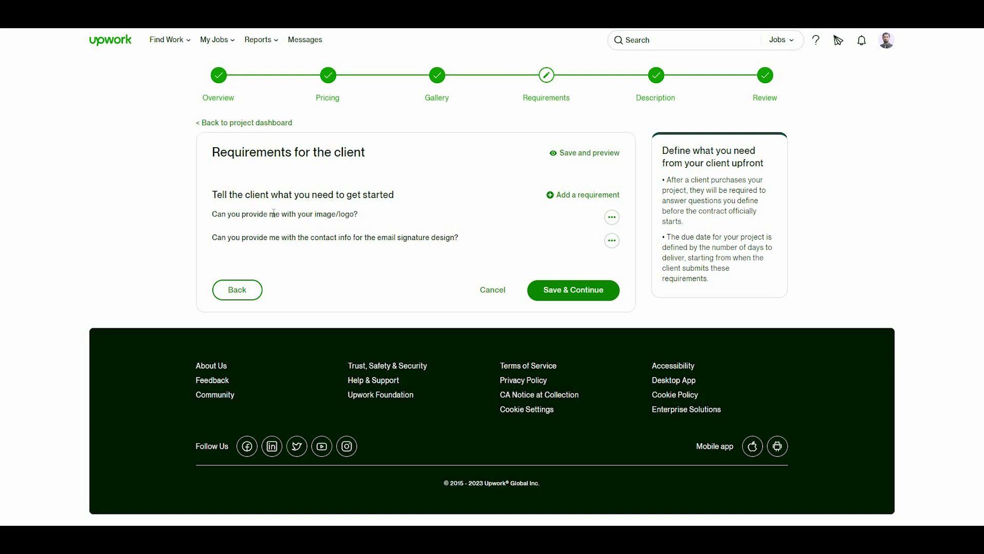
pyautogui.moveTo(276, 214); pyautogui.dragTo(368, 217)
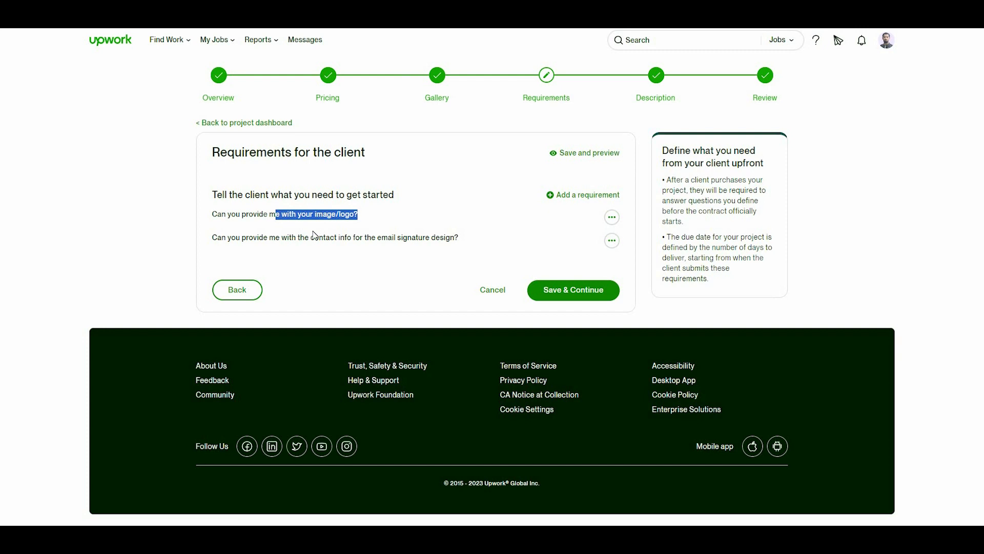
pyautogui.moveTo(299, 238); pyautogui.dragTo(379, 238)
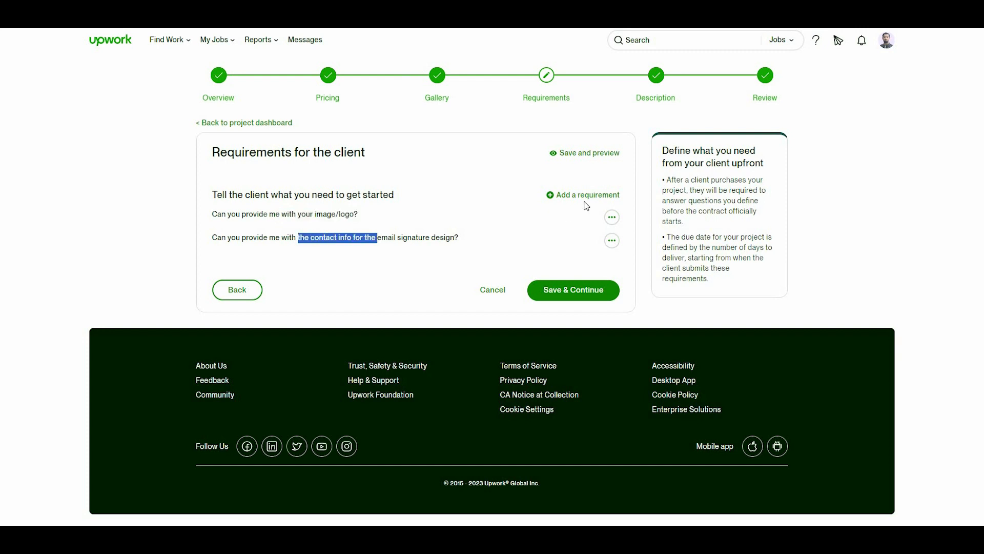
pyautogui.click(532, 229)
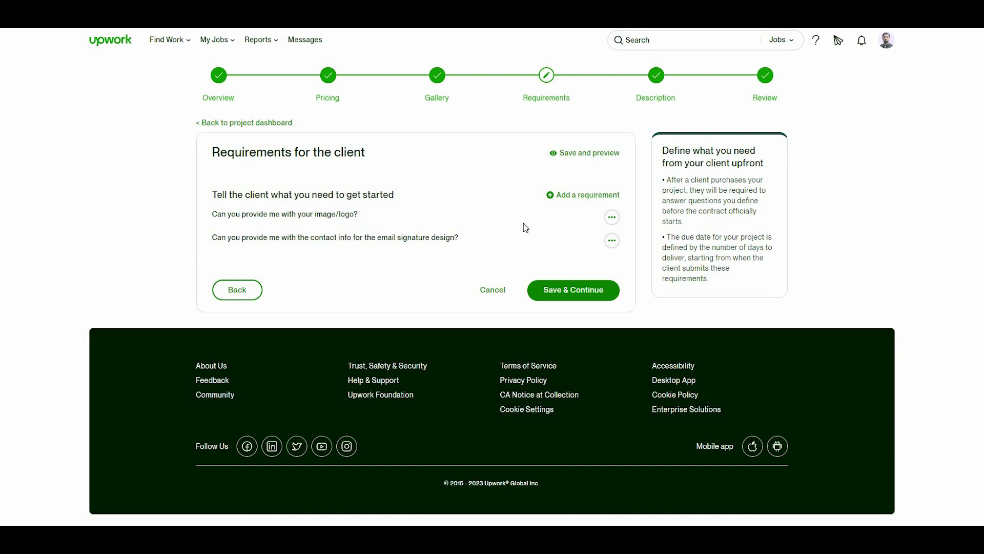
pyautogui.click(584, 199)
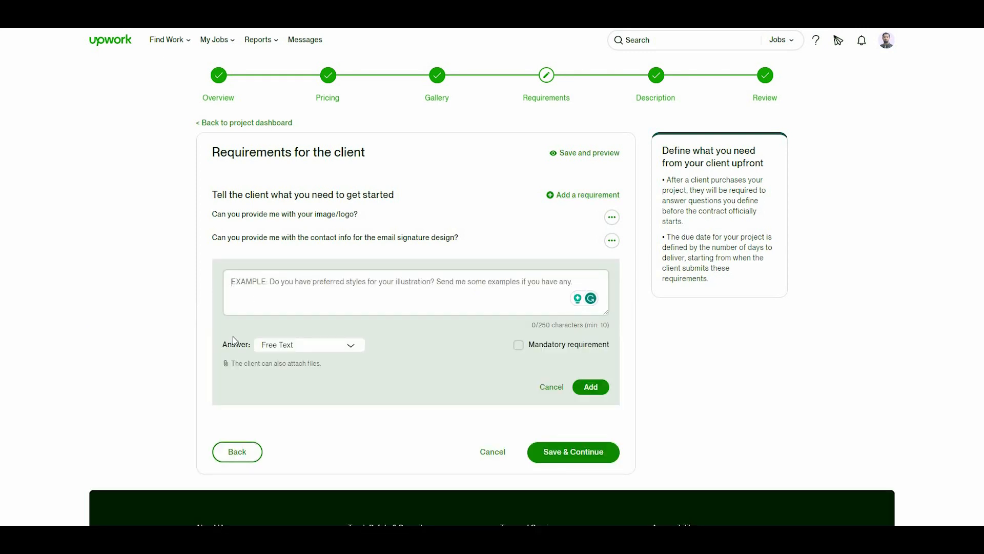
pyautogui.click(287, 350)
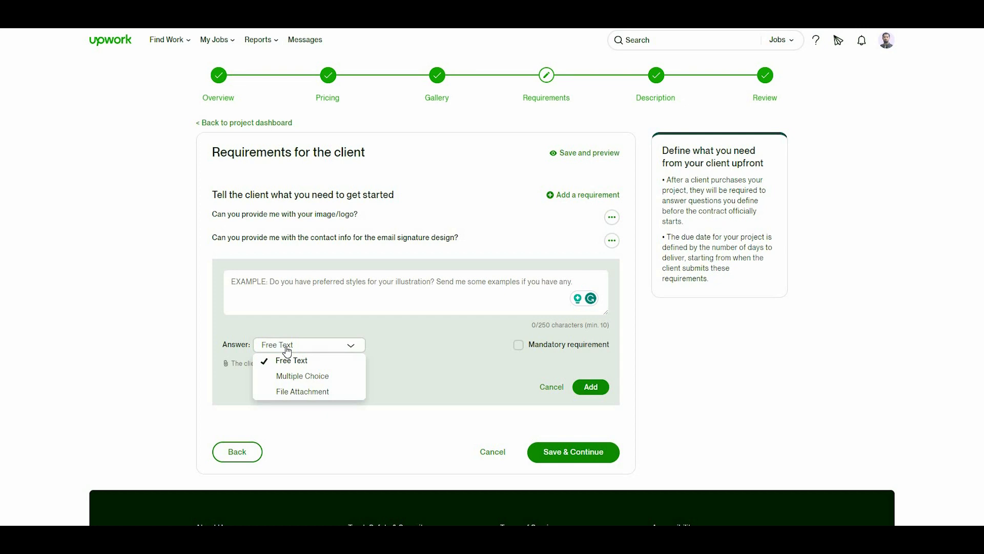
pyautogui.click(287, 375)
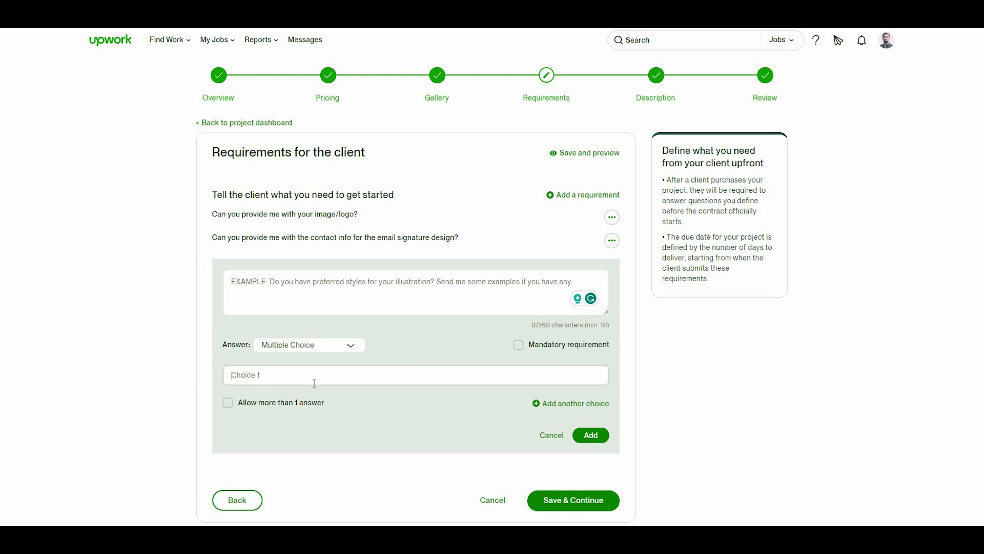
pyautogui.click(227, 407)
pyautogui.click(571, 405)
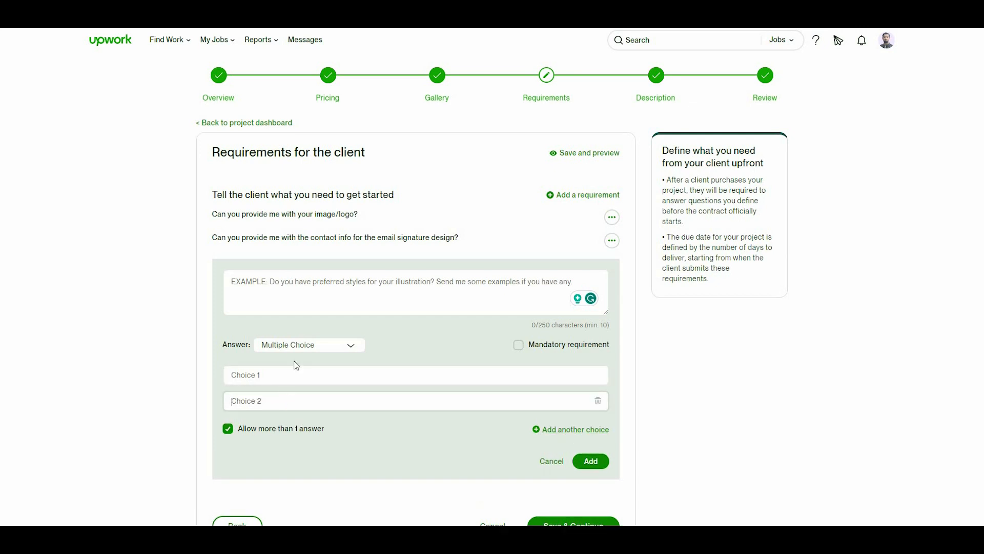
pyautogui.click(289, 346)
pyautogui.click(298, 392)
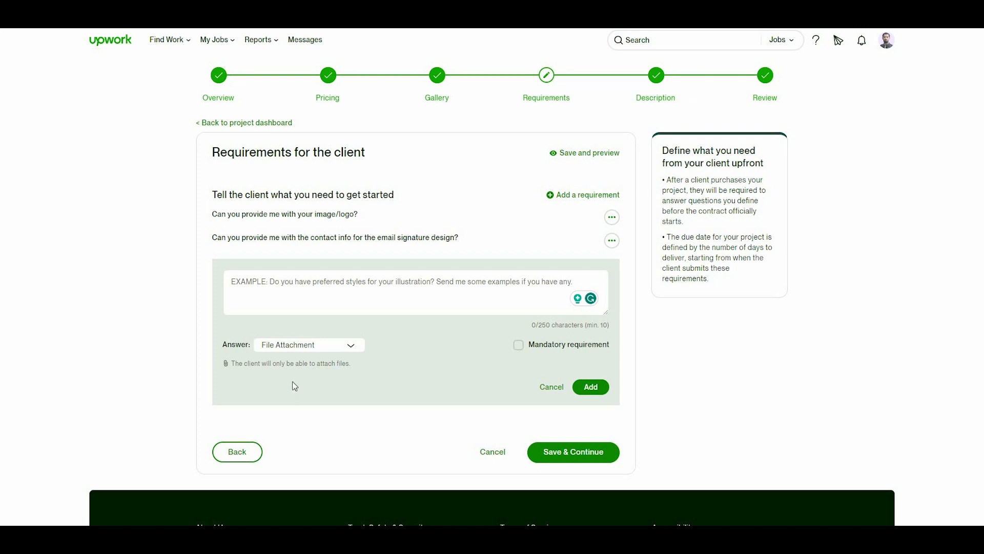
pyautogui.click(336, 345)
pyautogui.click(401, 372)
pyautogui.click(518, 352)
pyautogui.click(519, 351)
pyautogui.click(552, 388)
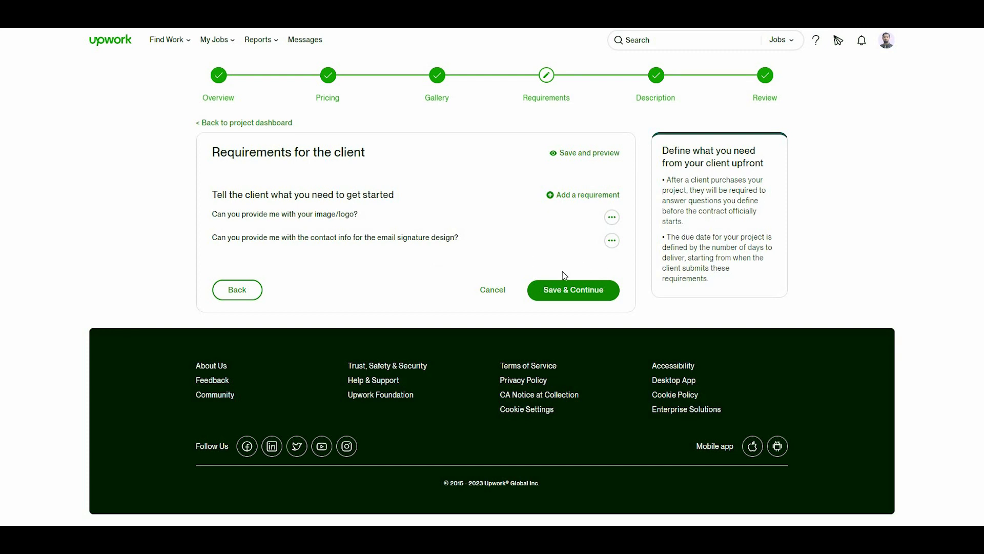
# Step: Save the client requirements, continue to the project description and enlarge the project summary box to show its full text
pyautogui.click(564, 288)
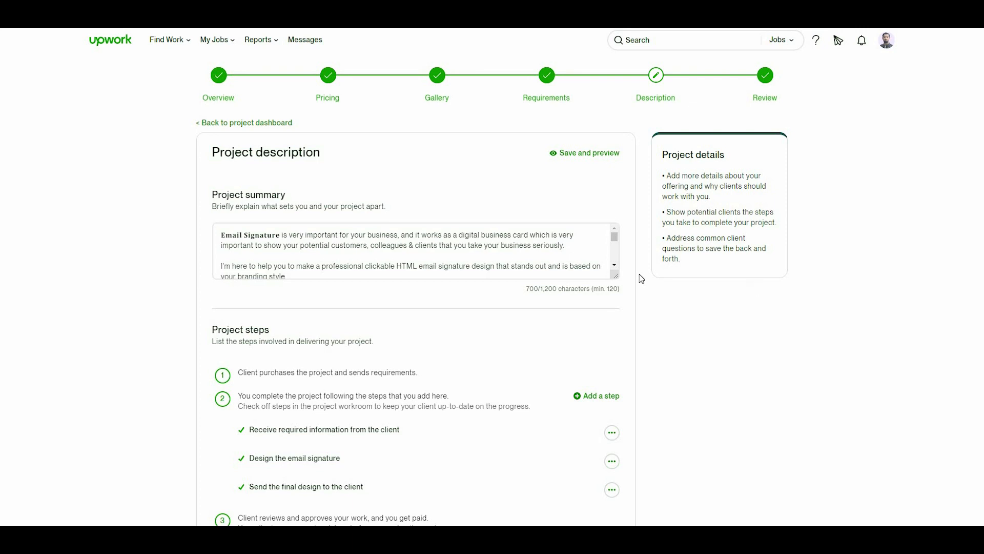
pyautogui.moveTo(614, 275); pyautogui.dragTo(612, 417)
pyautogui.click(702, 359)
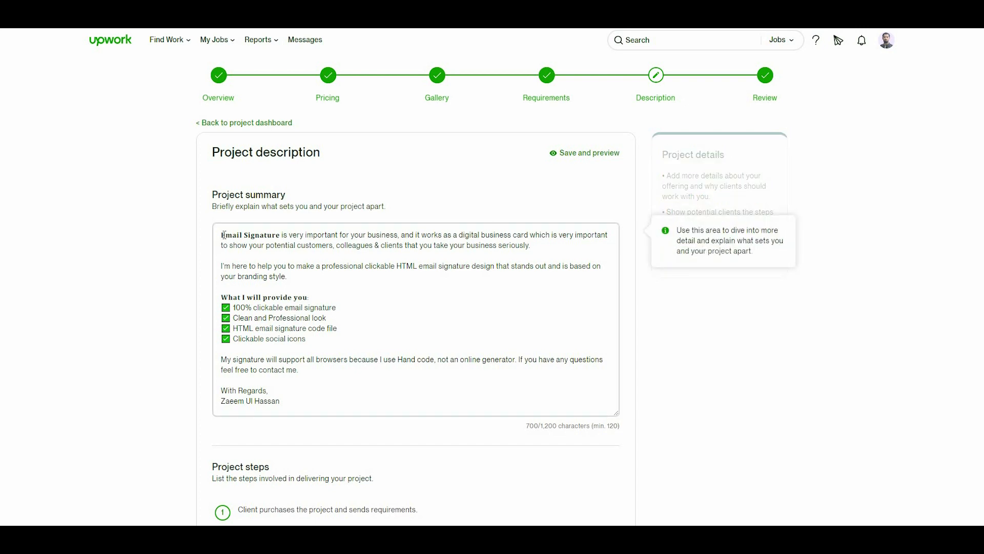
# Step: Review the project summary's opening heading, HTML signature offer, "What I will provide you" checklist and closing paragraph
pyautogui.moveTo(225, 236); pyautogui.dragTo(535, 246)
pyautogui.click(535, 246)
pyautogui.moveTo(220, 235); pyautogui.dragTo(280, 236)
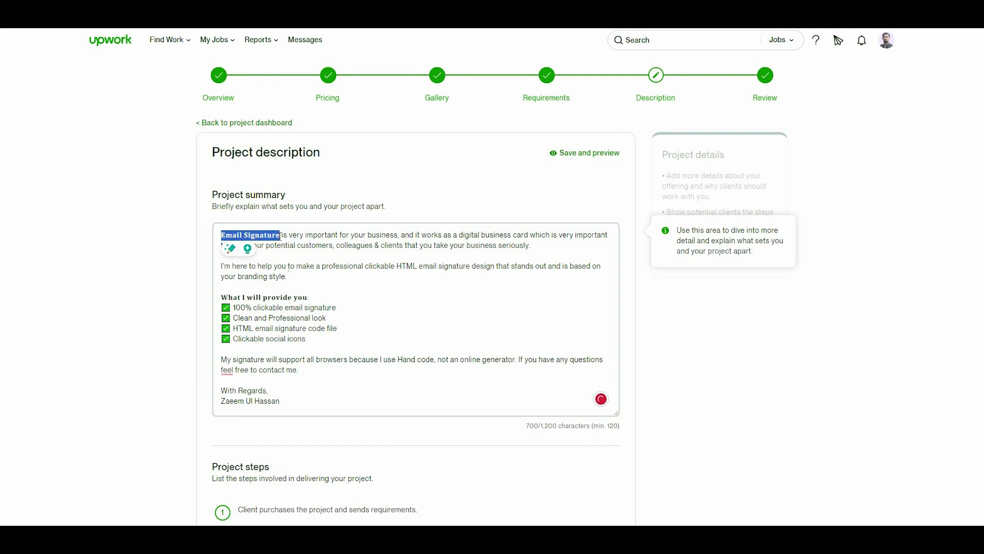
pyautogui.click(232, 268)
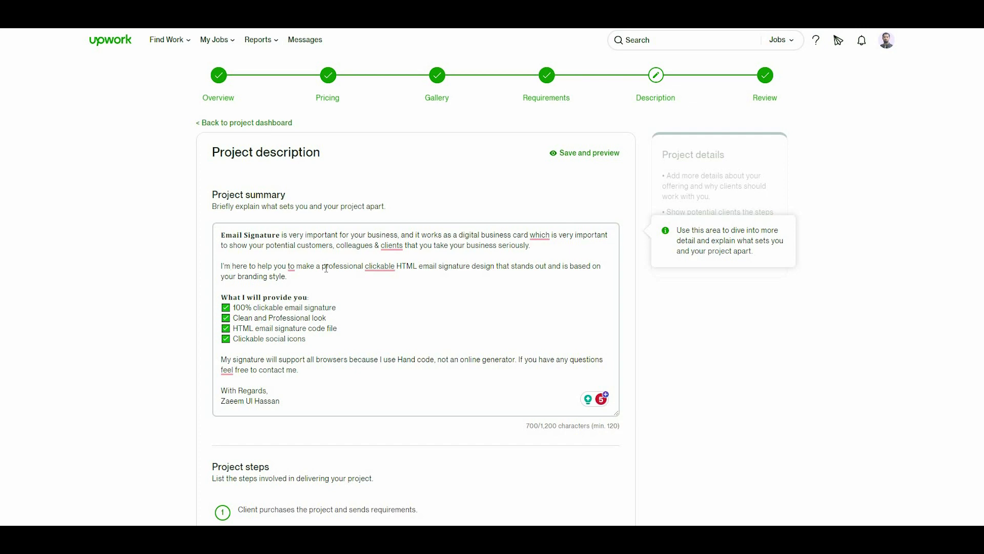
pyautogui.moveTo(322, 267); pyautogui.dragTo(474, 264)
pyautogui.moveTo(258, 308); pyautogui.dragTo(342, 314)
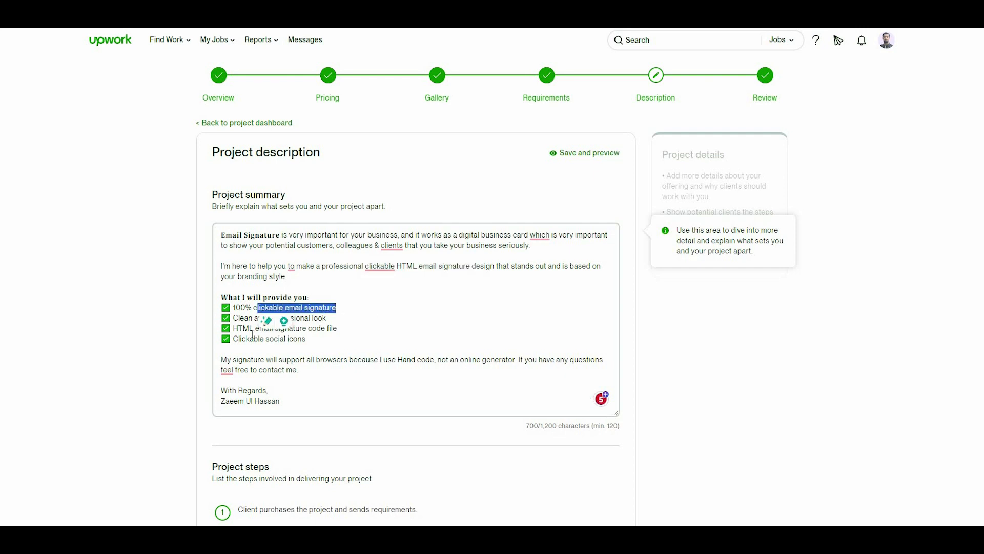
pyautogui.moveTo(243, 329); pyautogui.dragTo(336, 340)
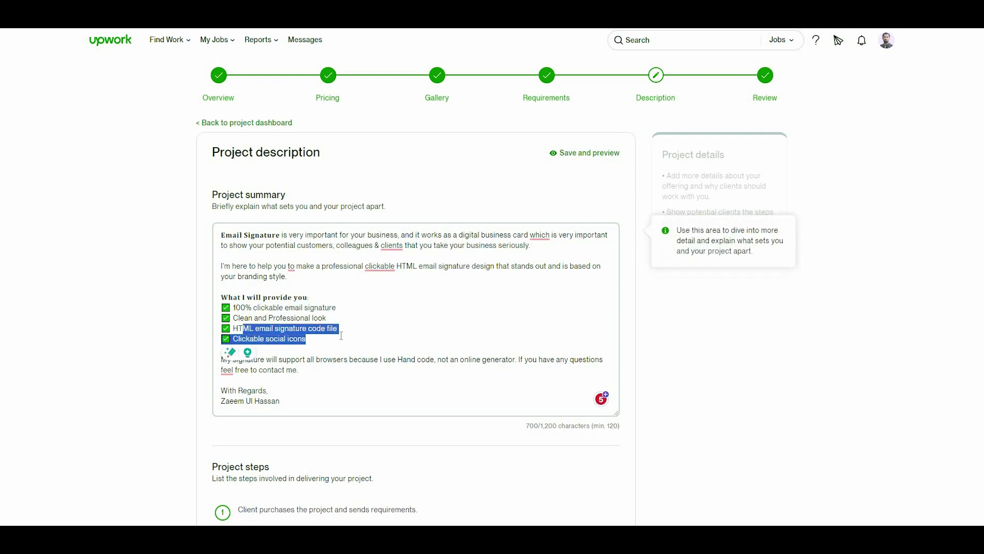
pyautogui.click(342, 336)
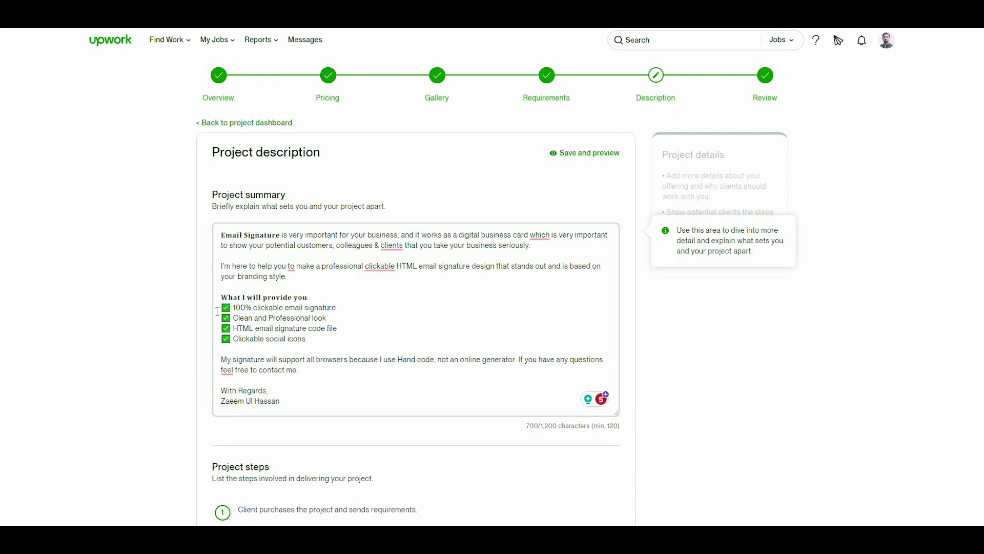
pyautogui.moveTo(218, 310); pyautogui.dragTo(335, 346)
pyautogui.click(335, 346)
pyautogui.moveTo(455, 361); pyautogui.dragTo(527, 363)
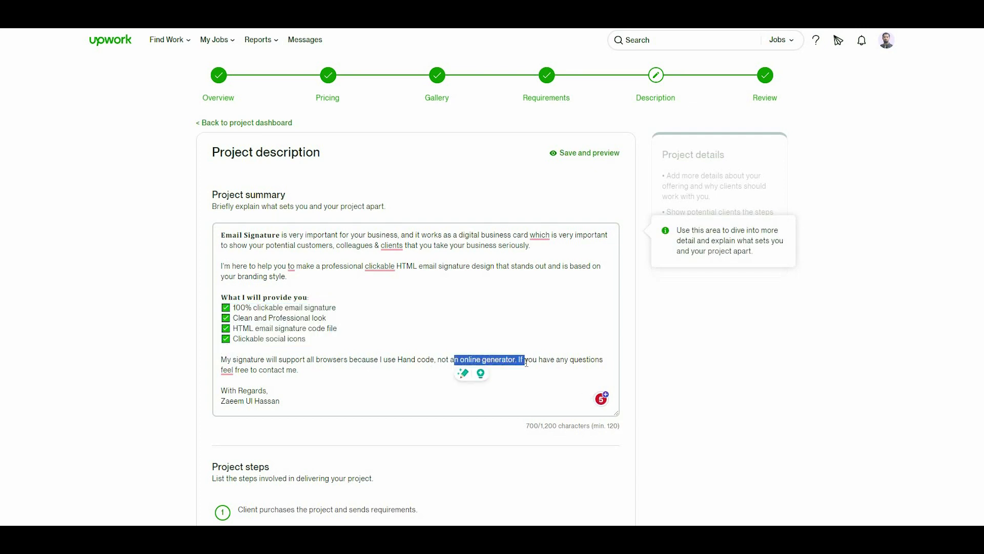
pyautogui.doubleClick(575, 362)
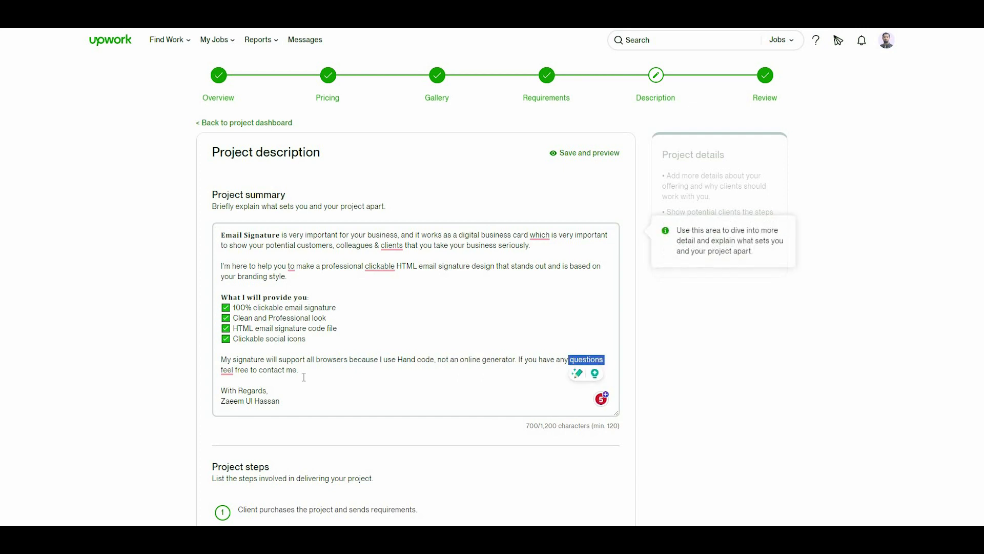
pyautogui.click(172, 324)
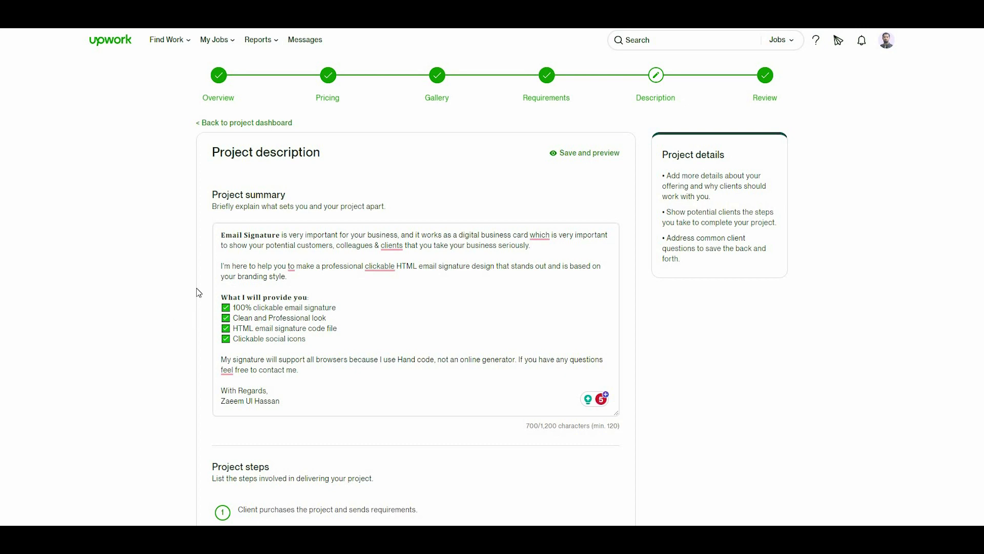
# Step: Review the three project steps for receiving information, designing the signature and sending the final design, opening each for editing and saving it unaltered
pyautogui.scroll(-5, 190, 272)
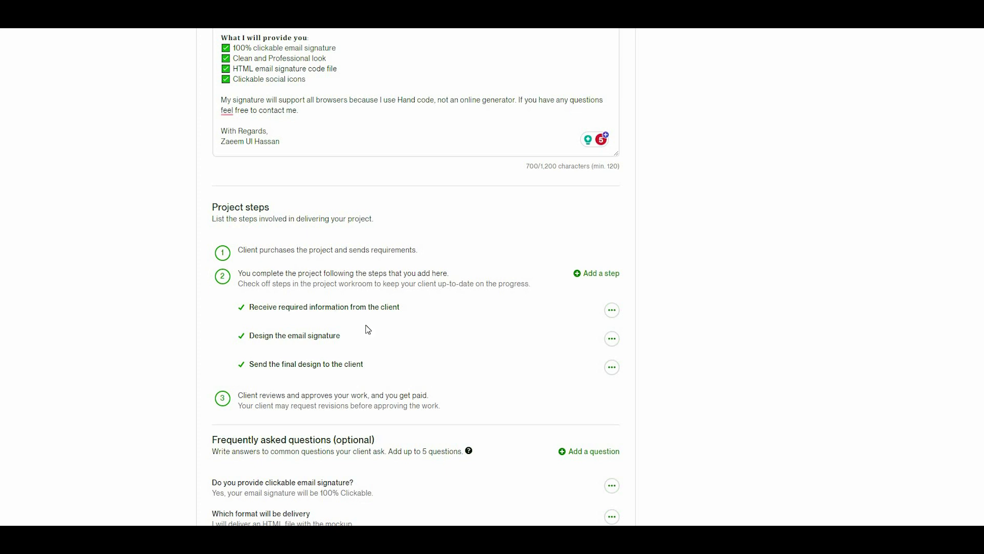
pyautogui.moveTo(321, 335)
pyautogui.scroll(-2, 394, 249)
pyautogui.moveTo(587, 217)
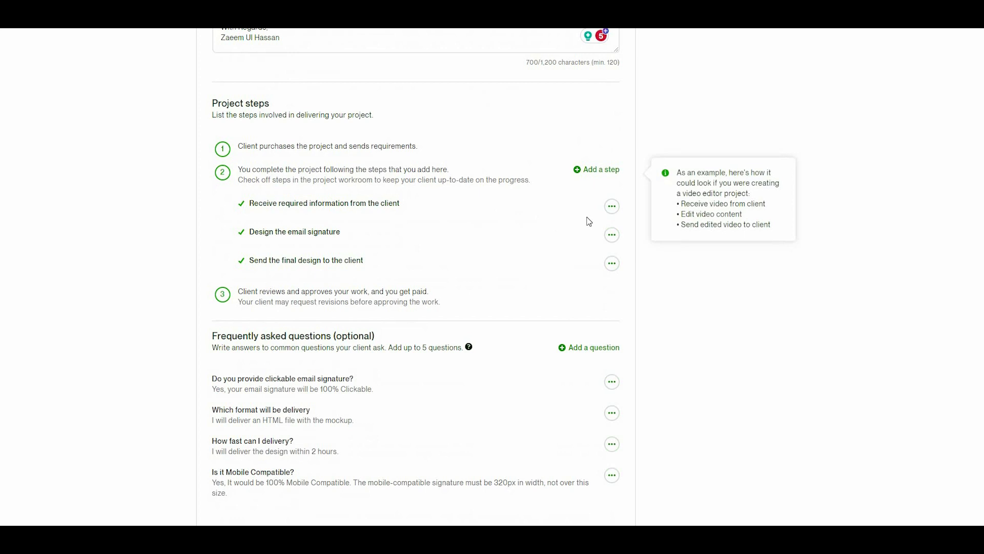
pyautogui.click(612, 207)
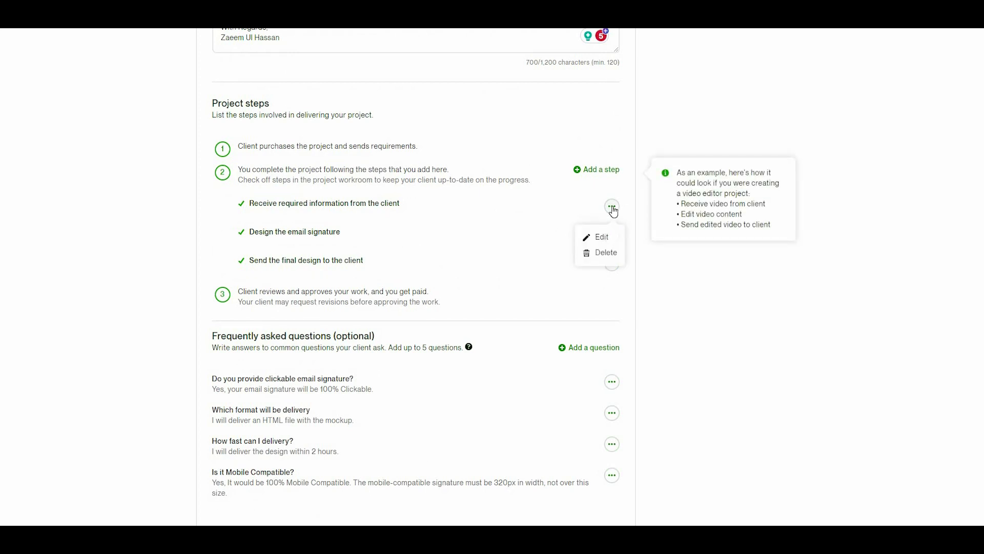
pyautogui.click(605, 235)
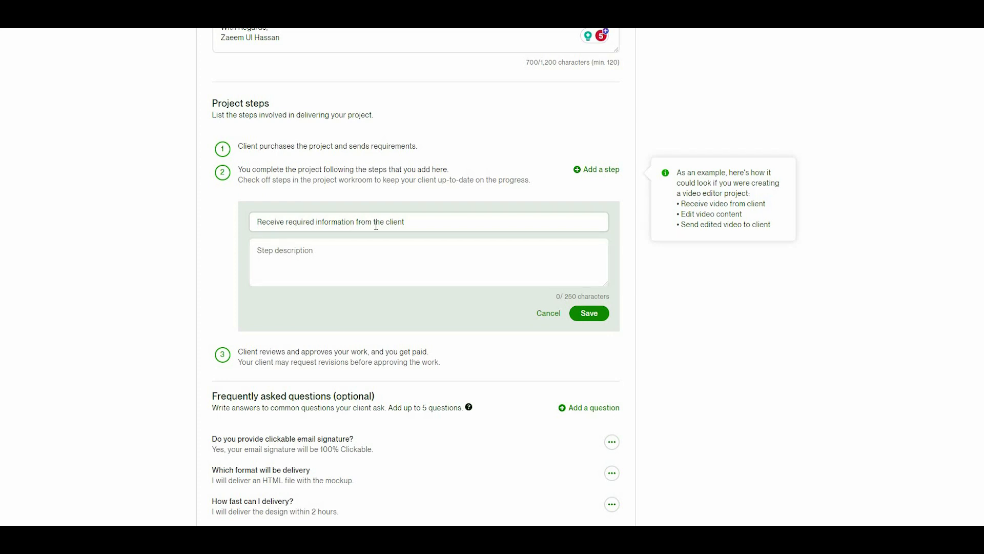
pyautogui.click(271, 255)
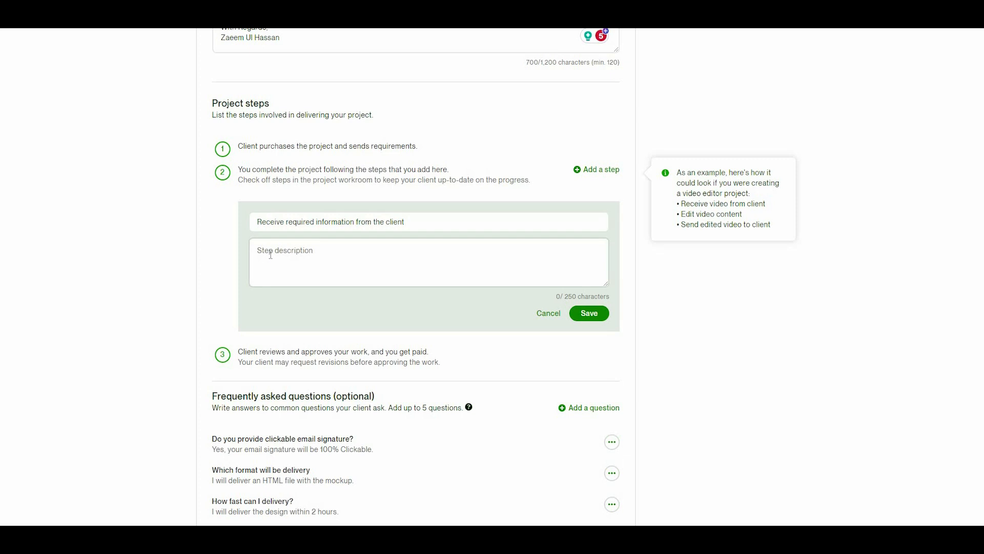
pyautogui.click(589, 313)
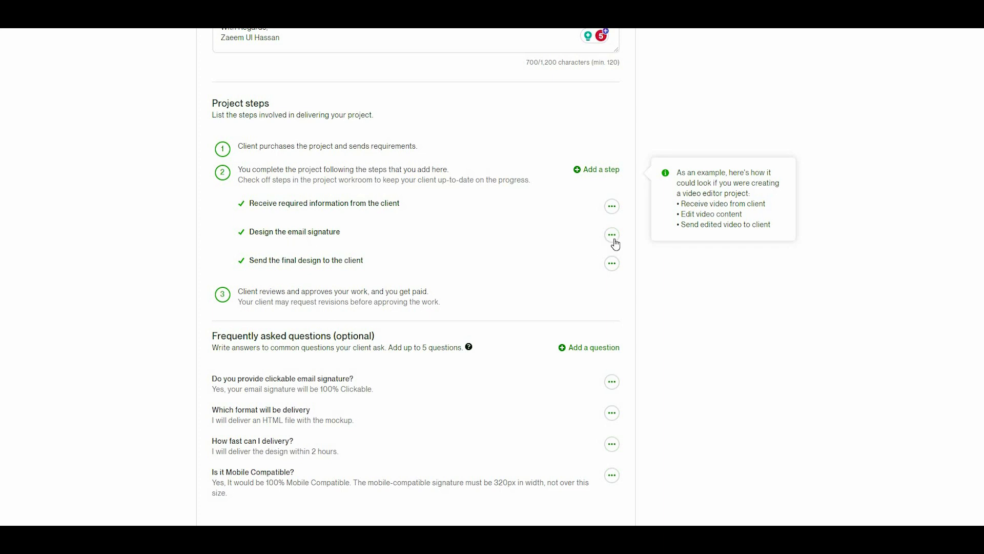
pyautogui.click(611, 261)
pyautogui.click(589, 264)
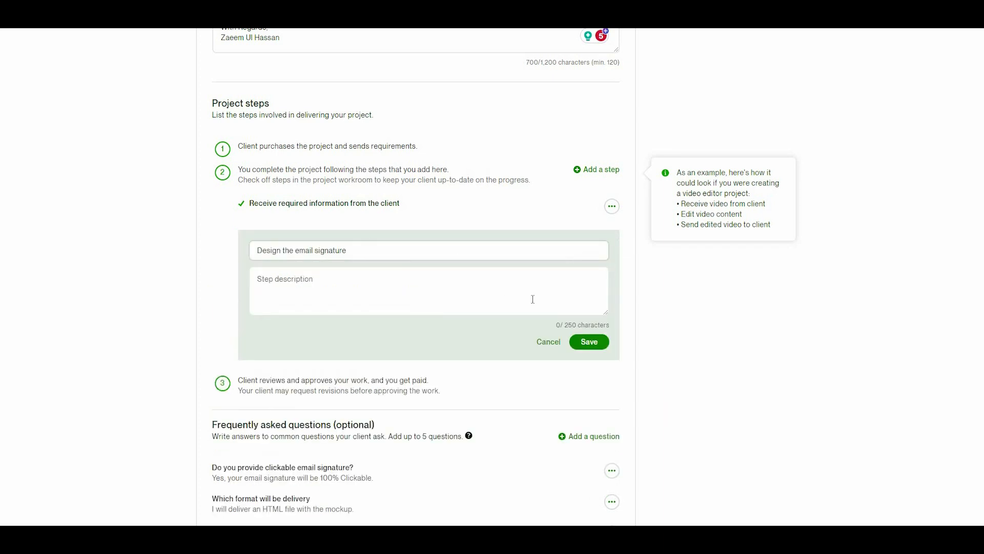
pyautogui.click(590, 342)
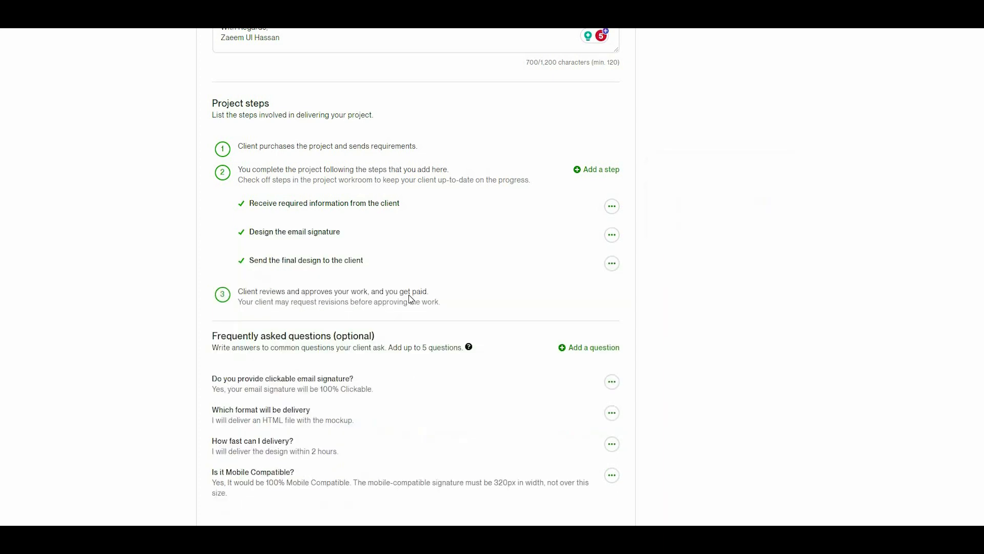
pyautogui.click(615, 266)
pyautogui.click(607, 299)
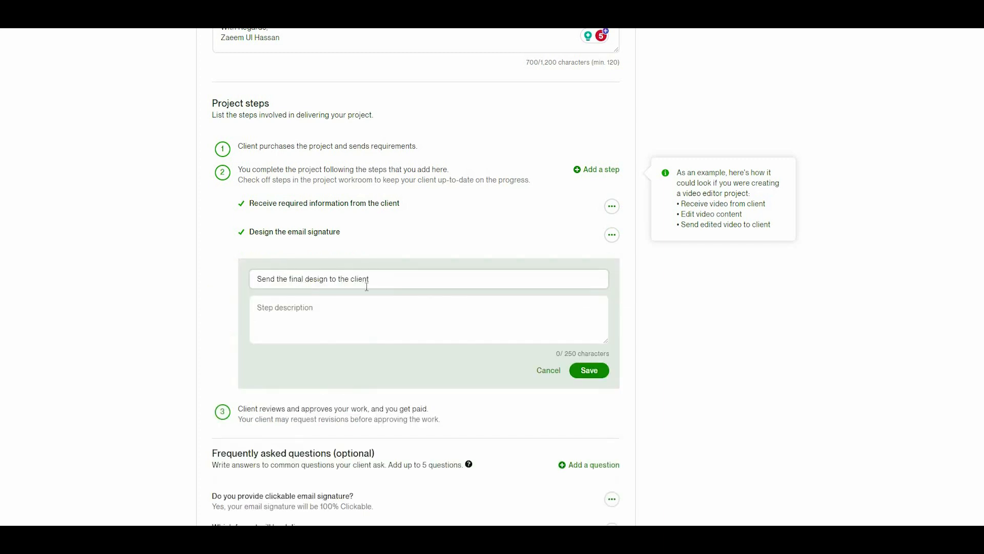
pyautogui.click(303, 305)
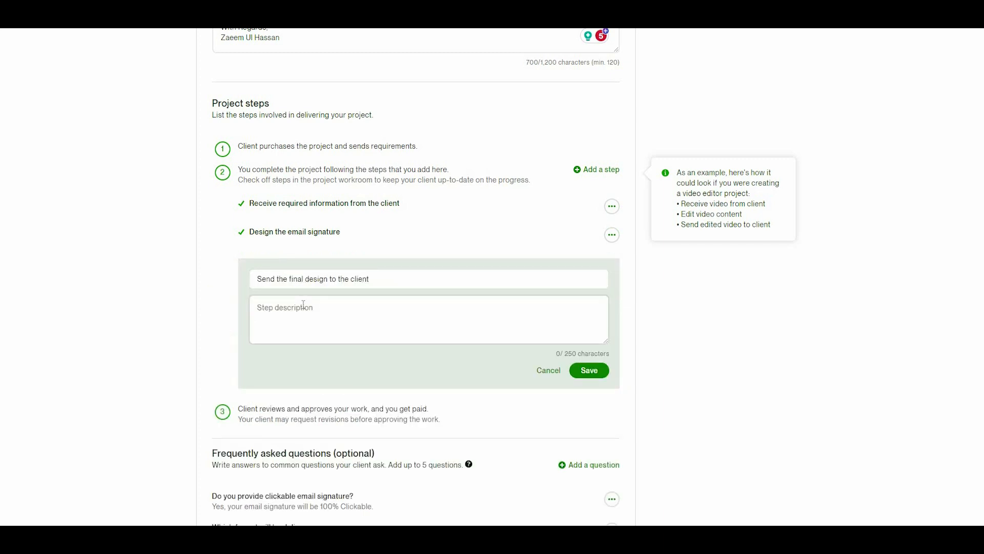
pyautogui.click(585, 370)
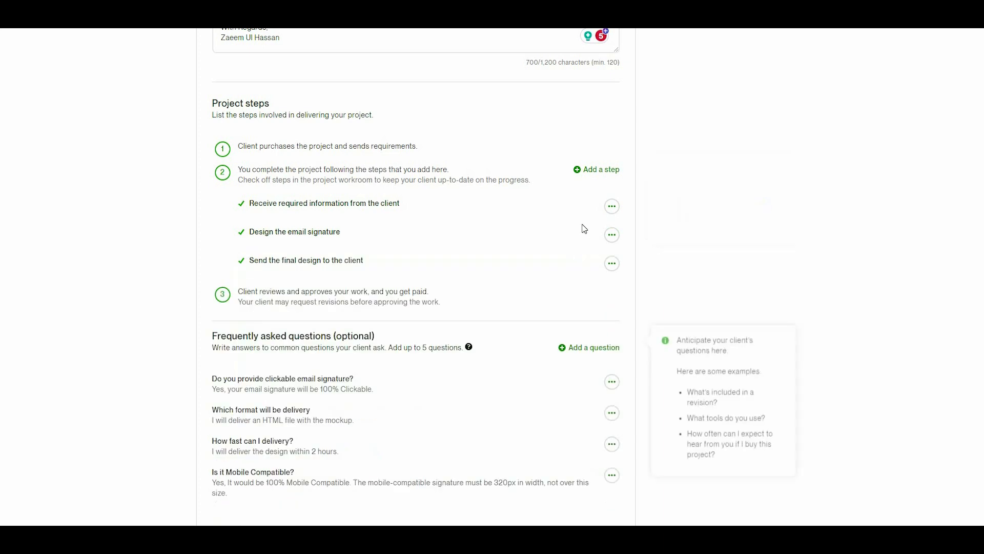
pyautogui.click(601, 170)
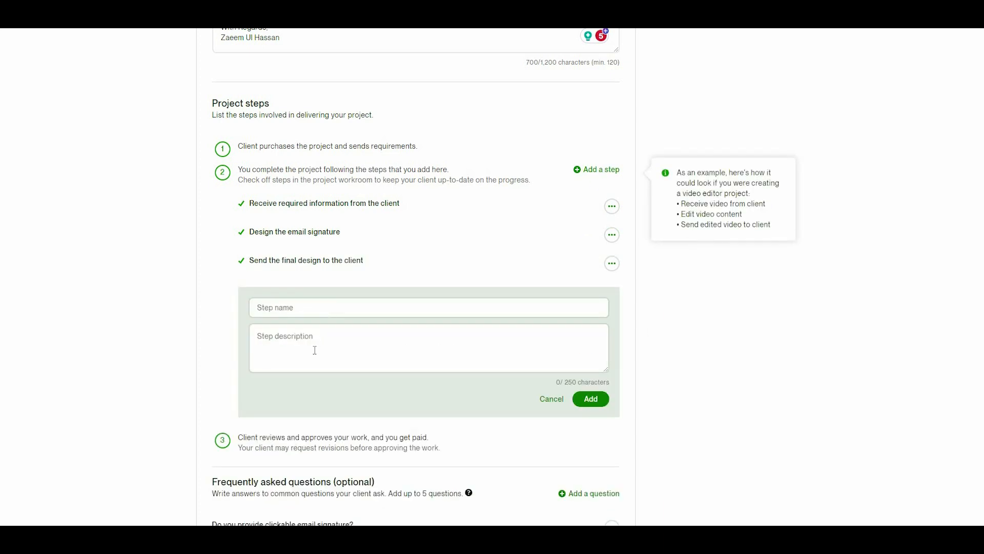
pyautogui.click(551, 399)
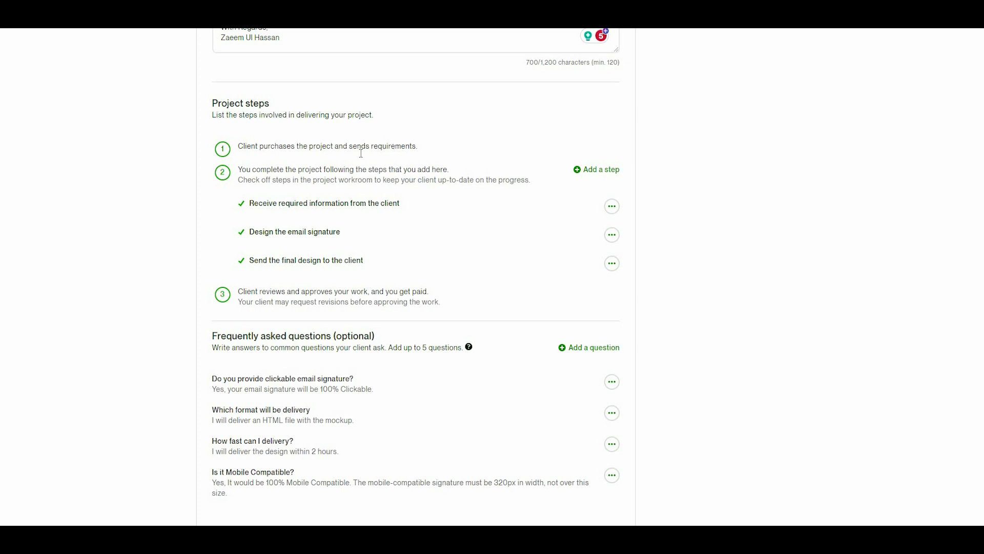
pyautogui.moveTo(244, 169)
pyautogui.moveTo(503, 262)
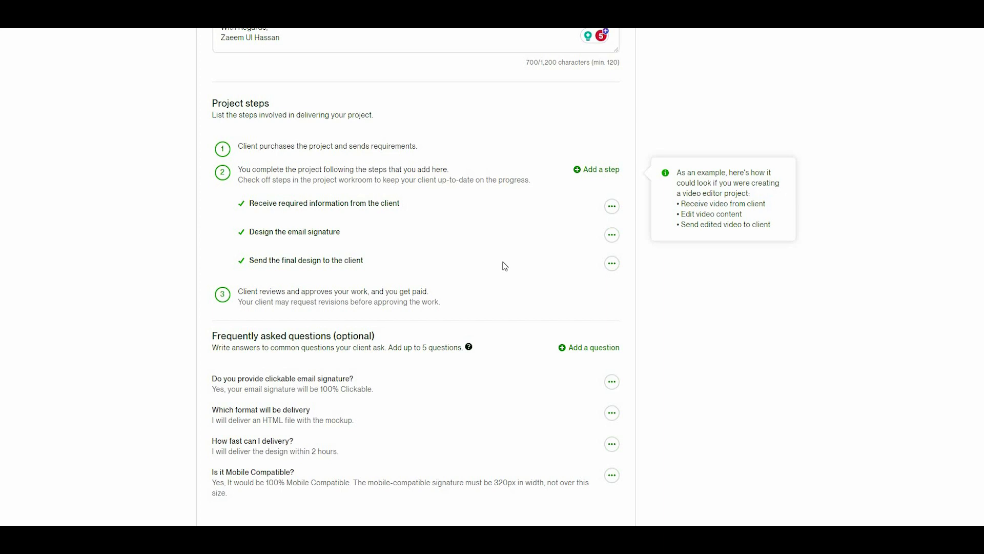
pyautogui.scroll(-3, 506, 267)
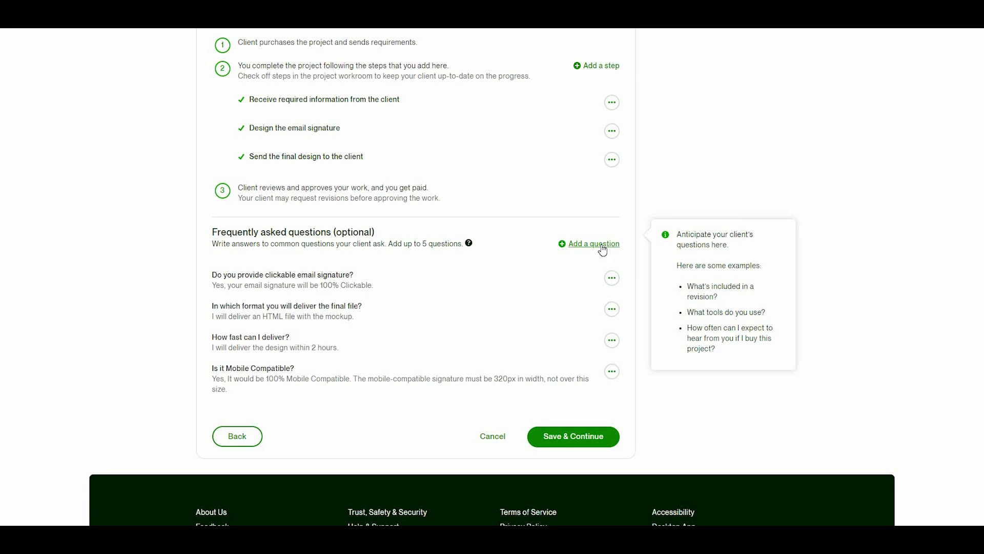
pyautogui.click(602, 250)
pyautogui.scroll(-2, 359, 275)
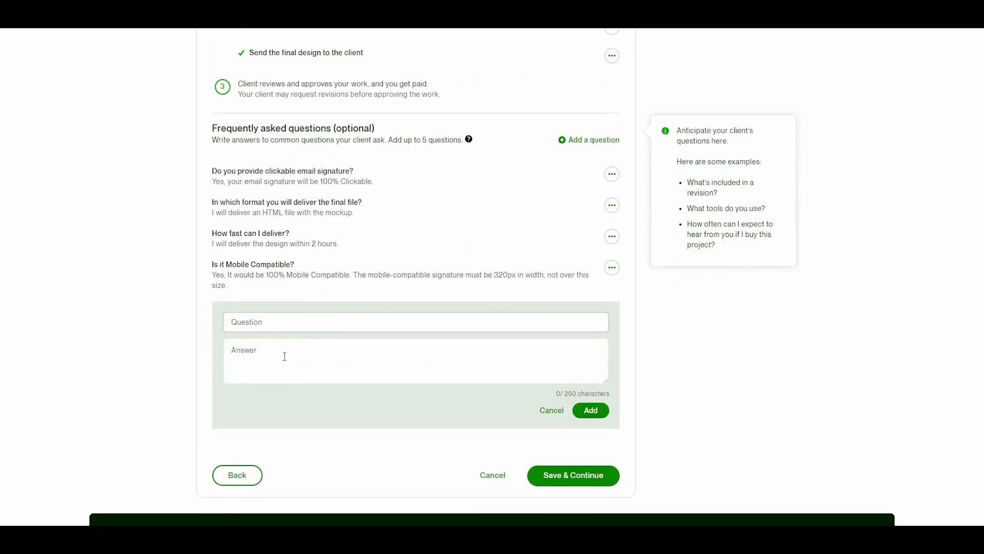
pyautogui.click(552, 411)
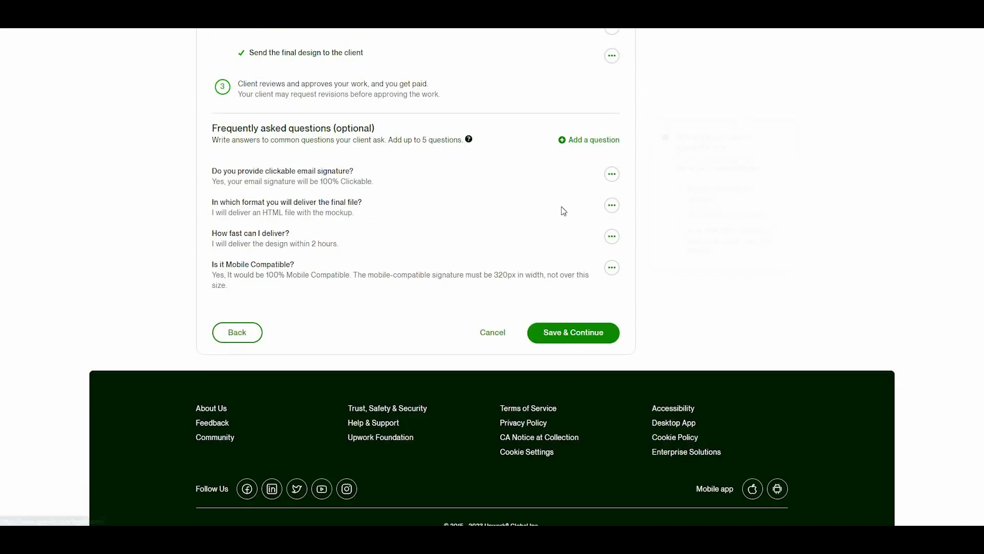
# Step: Save the description, continue to the final review and try 5 and 1 as the maximum number of simultaneous projects
pyautogui.click(570, 336)
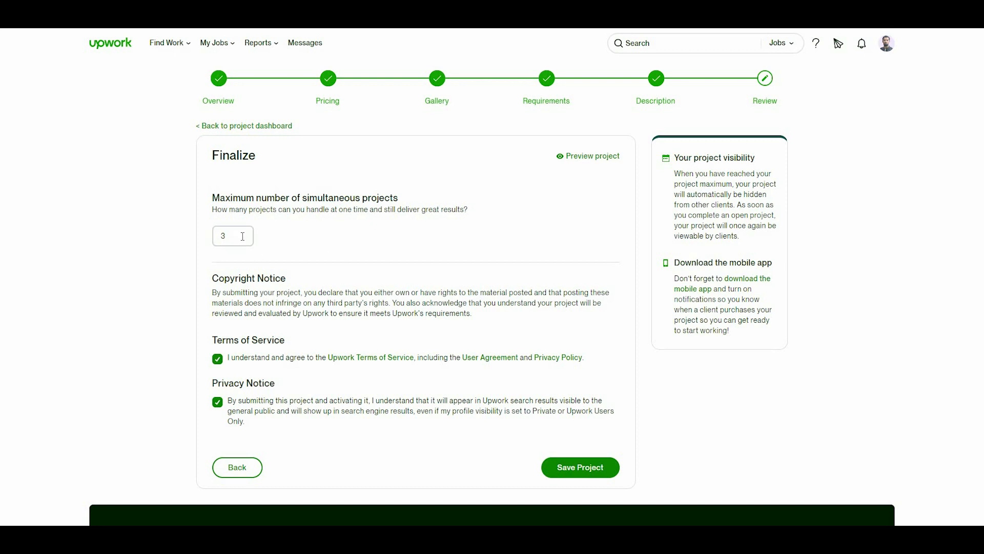
pyautogui.moveTo(237, 237); pyautogui.dragTo(217, 237)
pyautogui.write('5')
pyautogui.click(218, 238)
pyautogui.write('1')
# Step: Set the maximum number of simultaneous projects to 3 and save the project
pyautogui.doubleClick(217, 237)
pyautogui.press('BackSpace')
pyautogui.write('3')
pyautogui.click(291, 254)
pyautogui.click(578, 466)
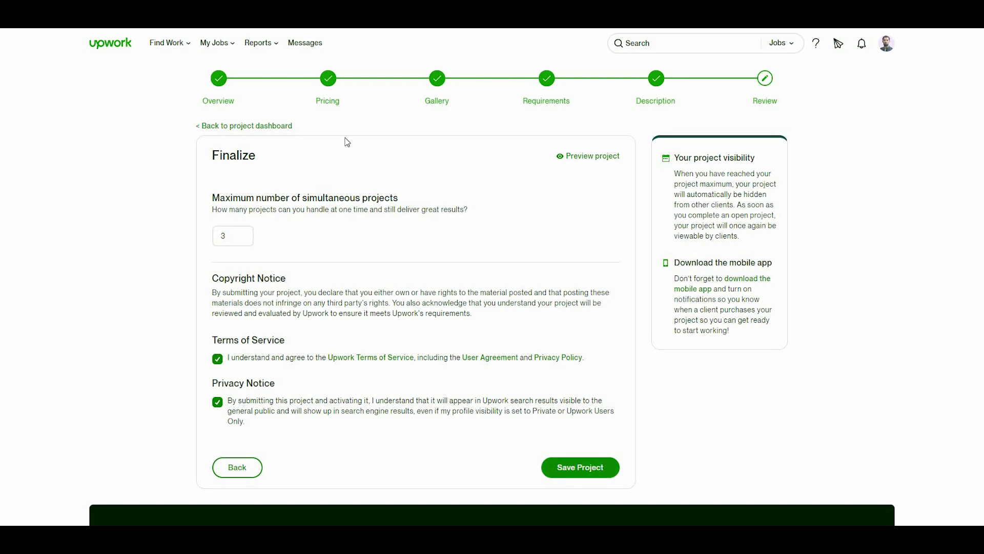